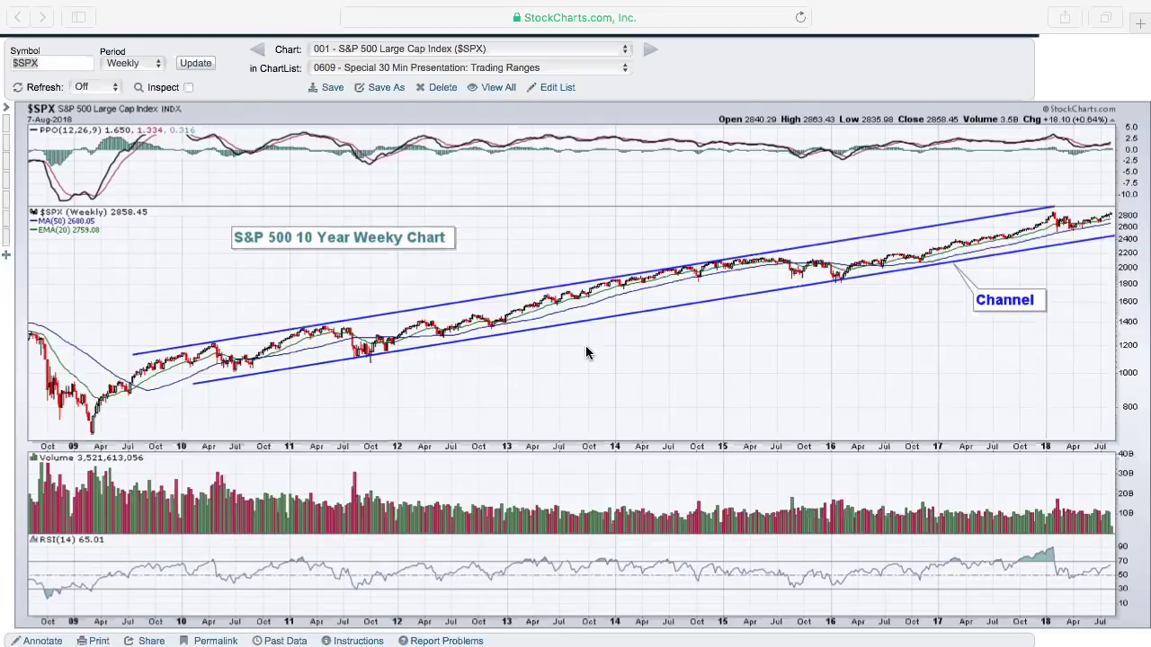
- Turn off Log Scale for the $SPX weekly chart and update the chart
{"action": "scroll", "coordinate": [585, 352], "scroll_direction": "down", "scroll_amount": 3}
{"action": "scroll", "coordinate": [586, 352], "scroll_direction": "down", "scroll_amount": 3}
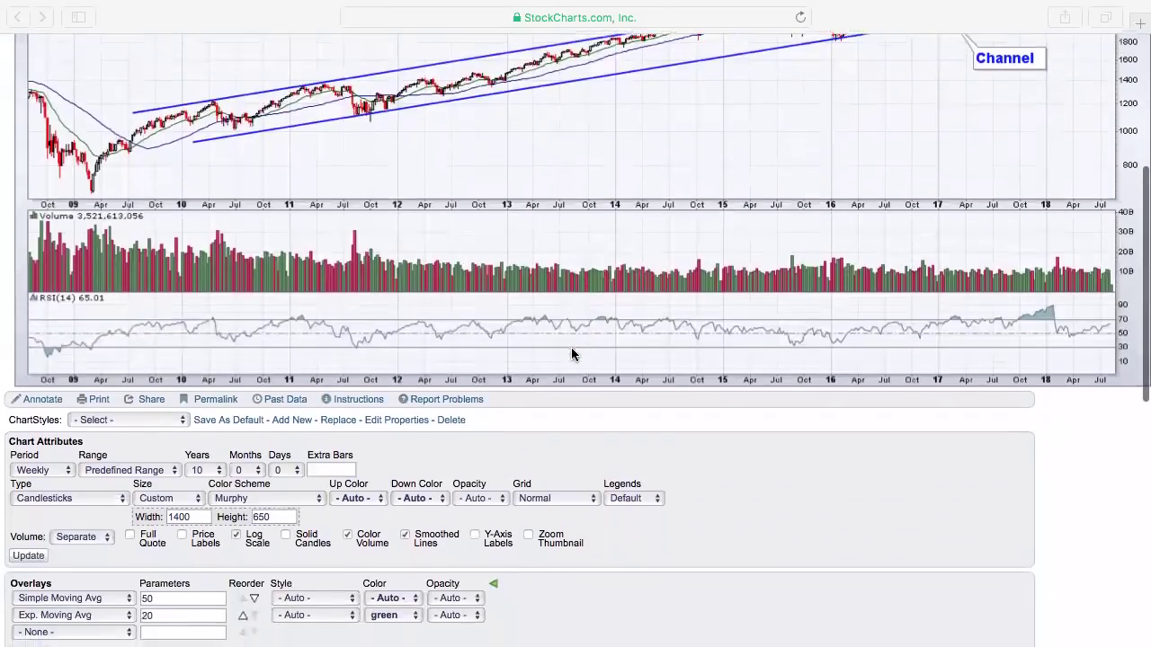
{"action": "left_click", "coordinate": [236, 537]}
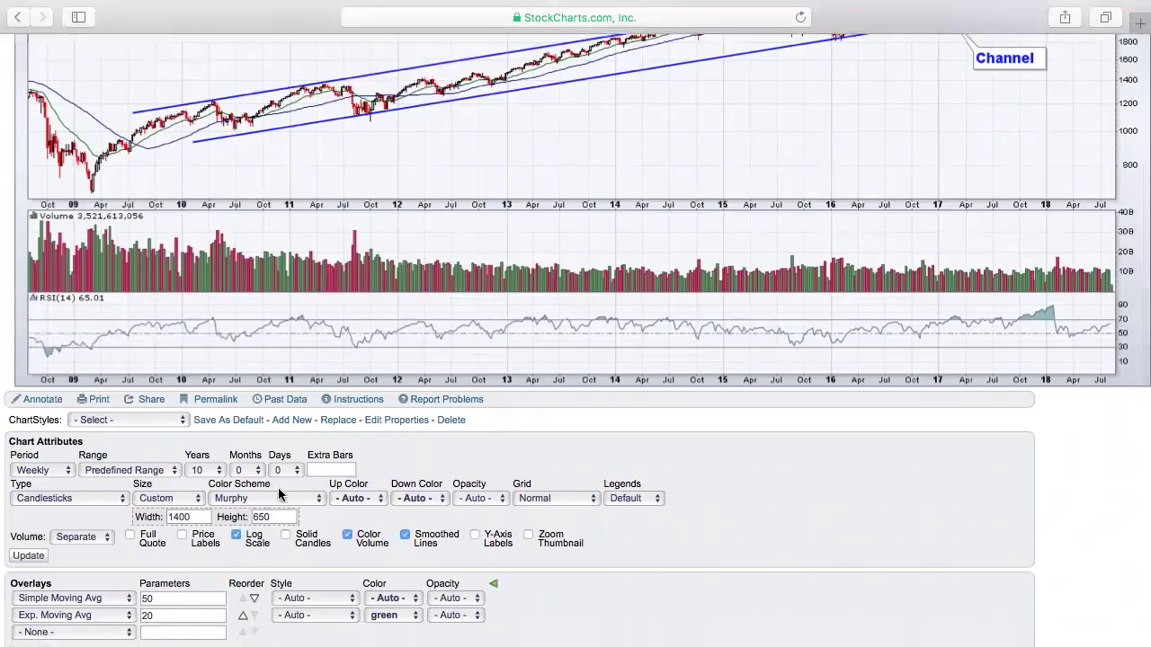
{"action": "left_click", "coordinate": [36, 557]}
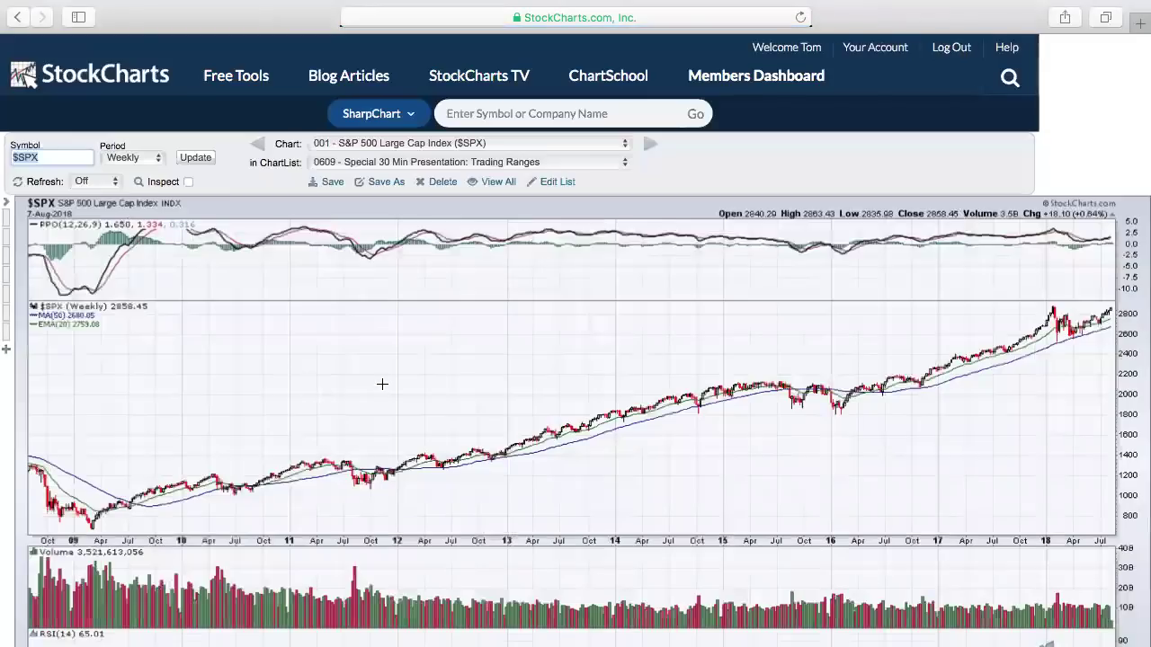
- Annotate the chart with a straight blue line without an arrowhead from the 2011 lows through the early 2016 low to mid-2018
{"action": "scroll", "coordinate": [240, 515], "scroll_direction": "down", "scroll_amount": 5}
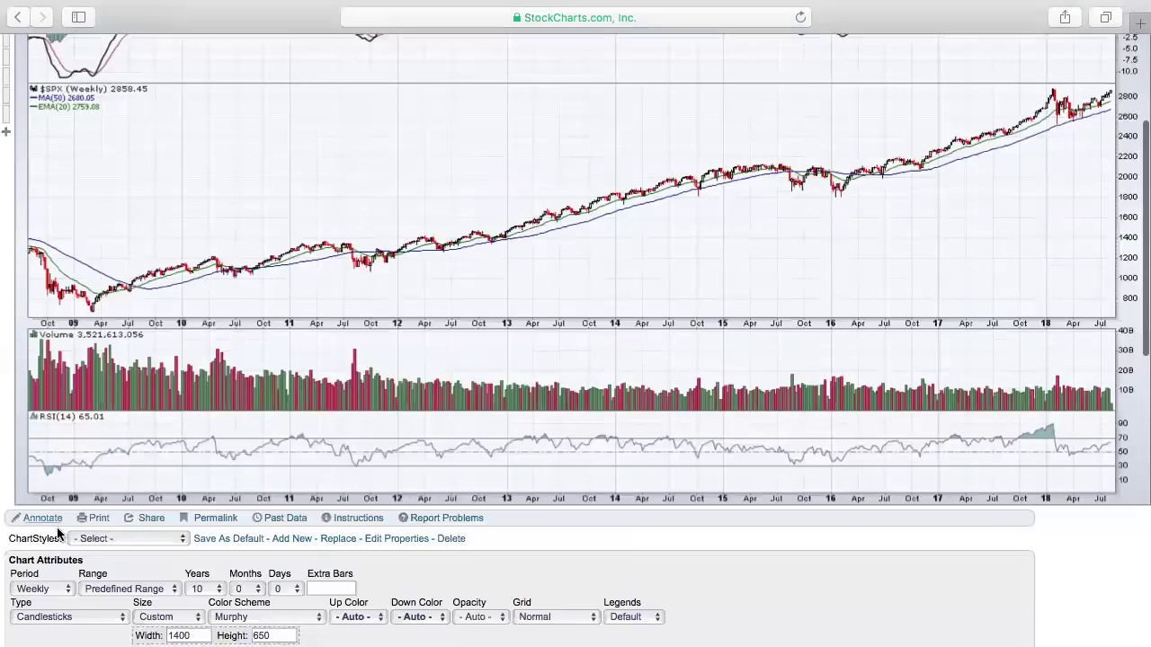
{"action": "left_click", "coordinate": [42, 518]}
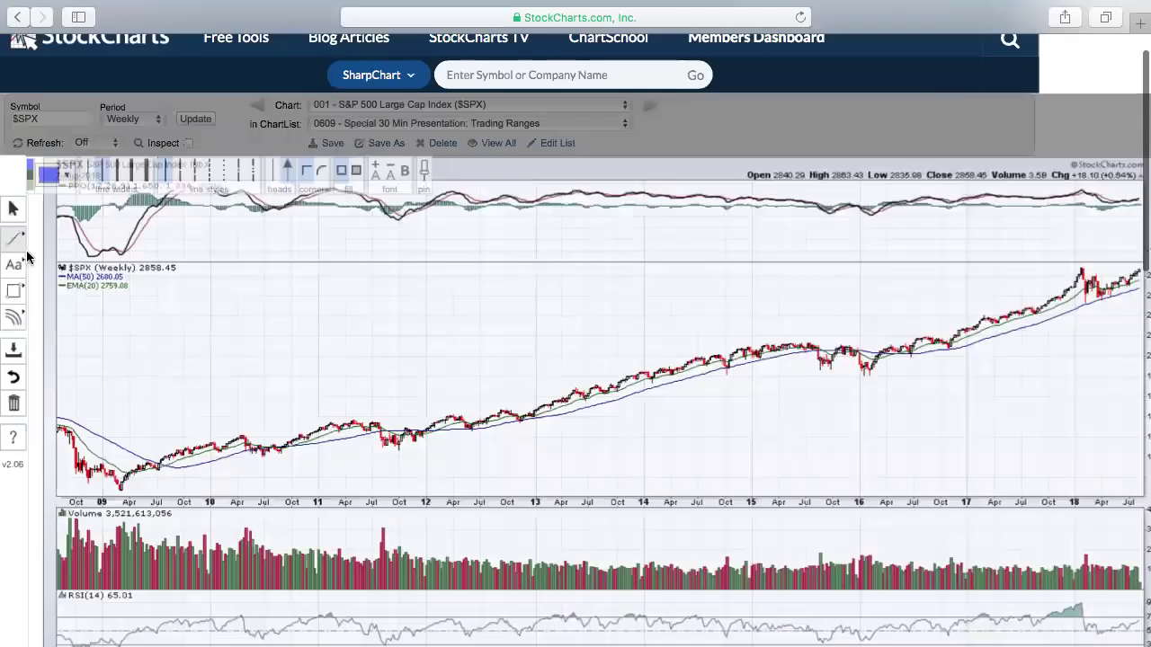
{"action": "left_click", "coordinate": [14, 238]}
{"action": "left_click", "coordinate": [114, 320]}
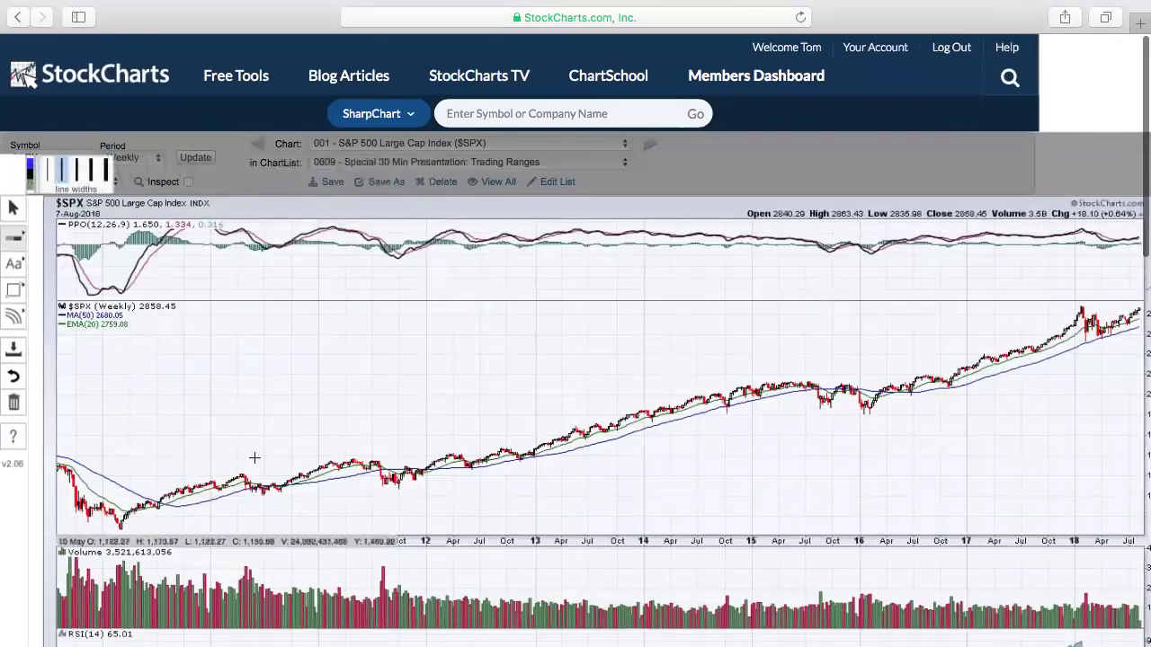
{"action": "left_click_drag", "start_coordinate": [375, 486], "coordinate": [482, 502]}
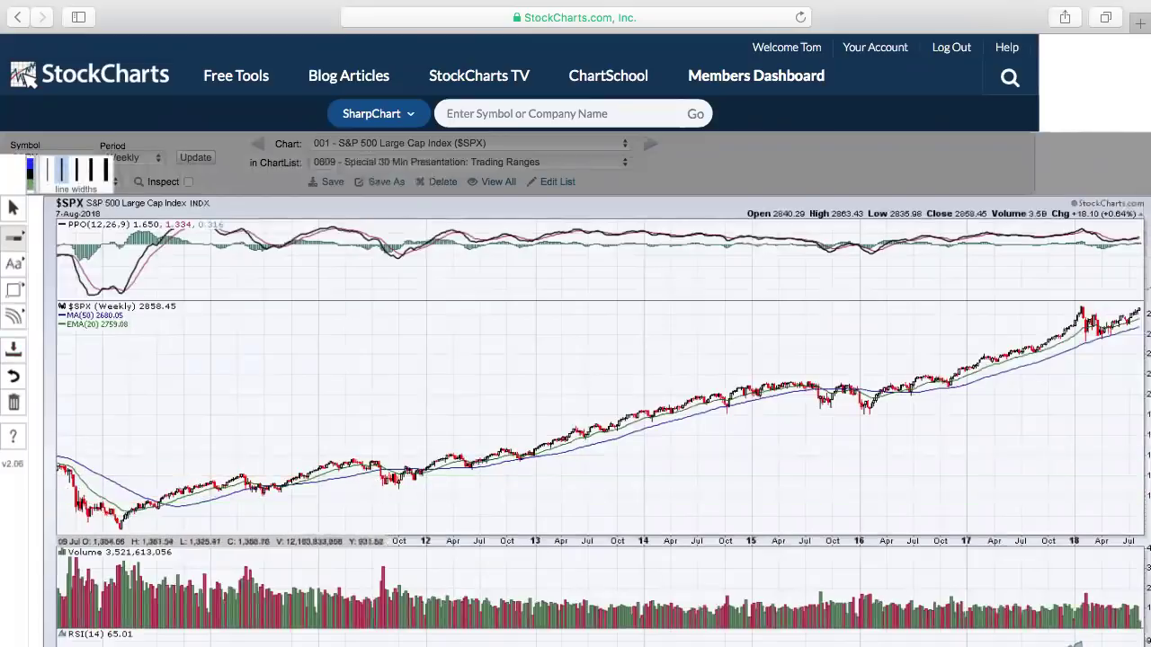
{"action": "left_click", "coordinate": [14, 238]}
{"action": "left_click", "coordinate": [66, 240]}
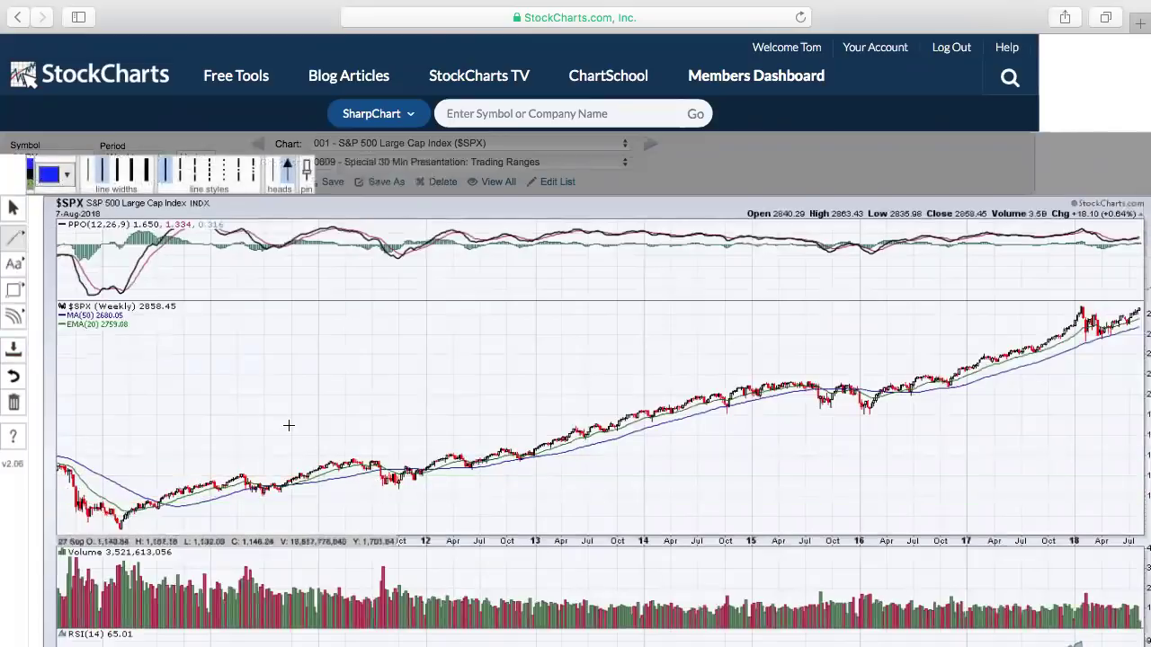
{"action": "left_click_drag", "start_coordinate": [375, 488], "coordinate": [1138, 368]}
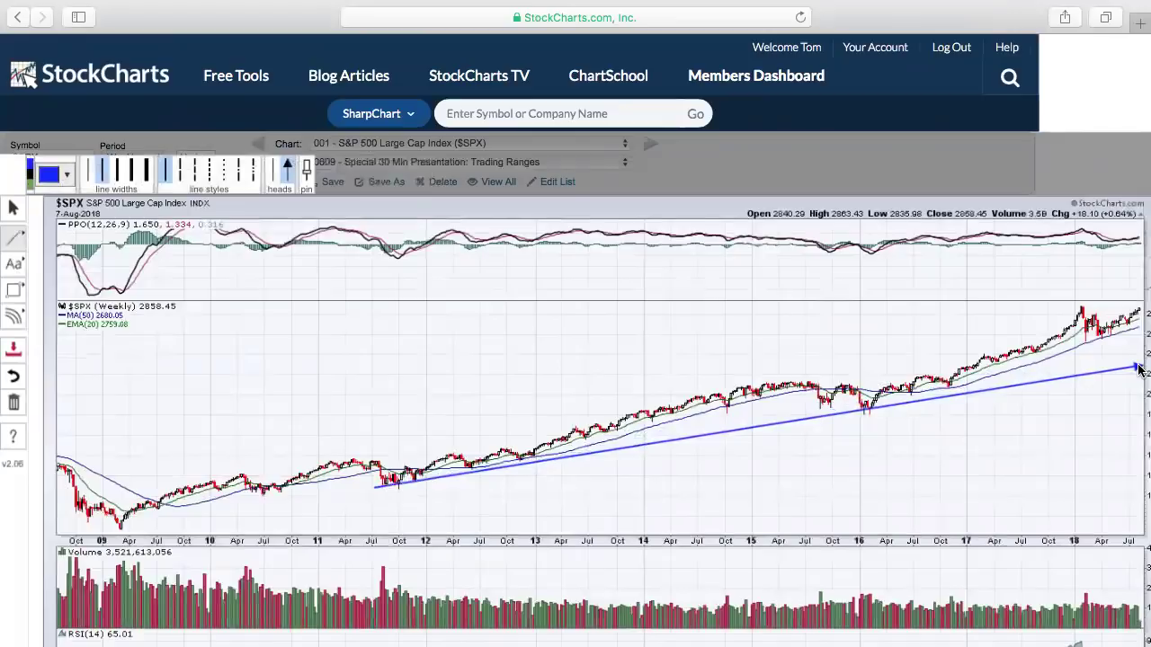
{"action": "scroll", "coordinate": [1079, 441], "scroll_direction": "right", "scroll_amount": 1}
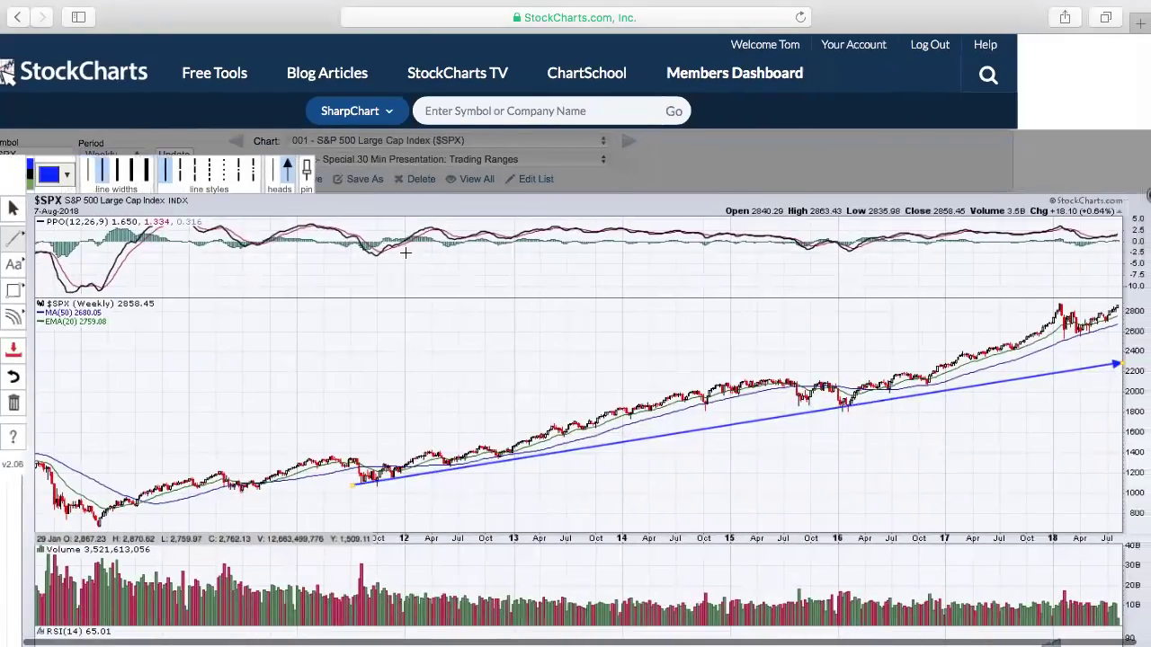
{"action": "left_click", "coordinate": [268, 166]}
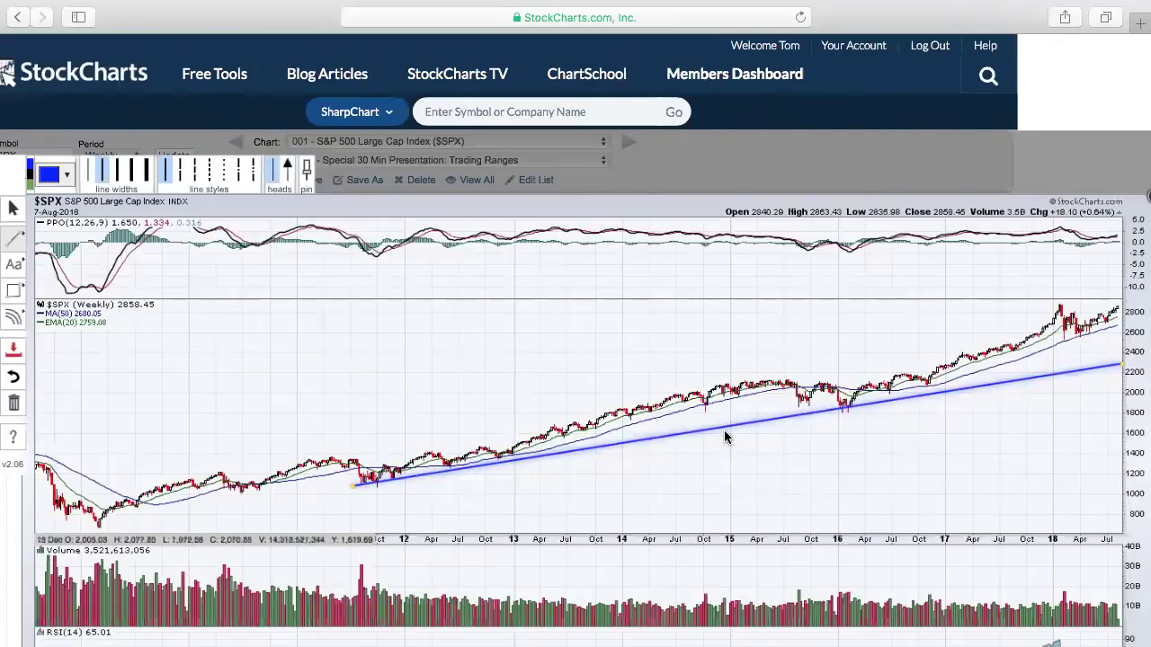
- Duplicate the lower trend line and place the parallel copy along the price highs of late 2014 and early 2015
{"action": "left_click_drag", "start_coordinate": [727, 437], "coordinate": [721, 393]}
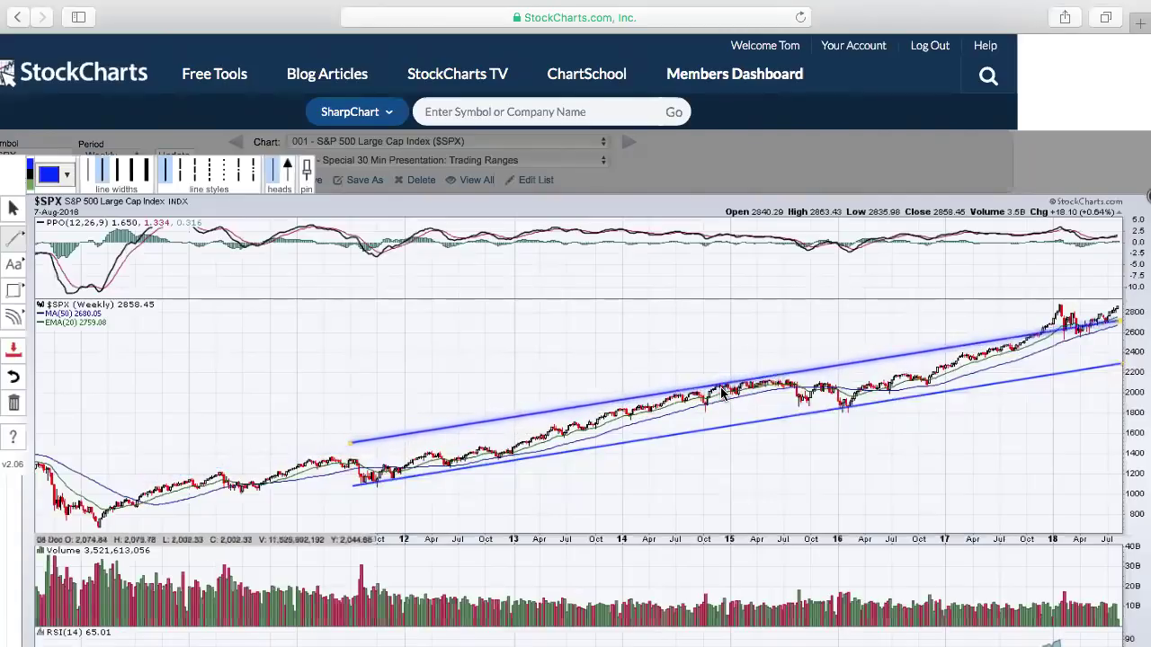
{"action": "left_click_drag", "start_coordinate": [721, 393], "coordinate": [716, 395]}
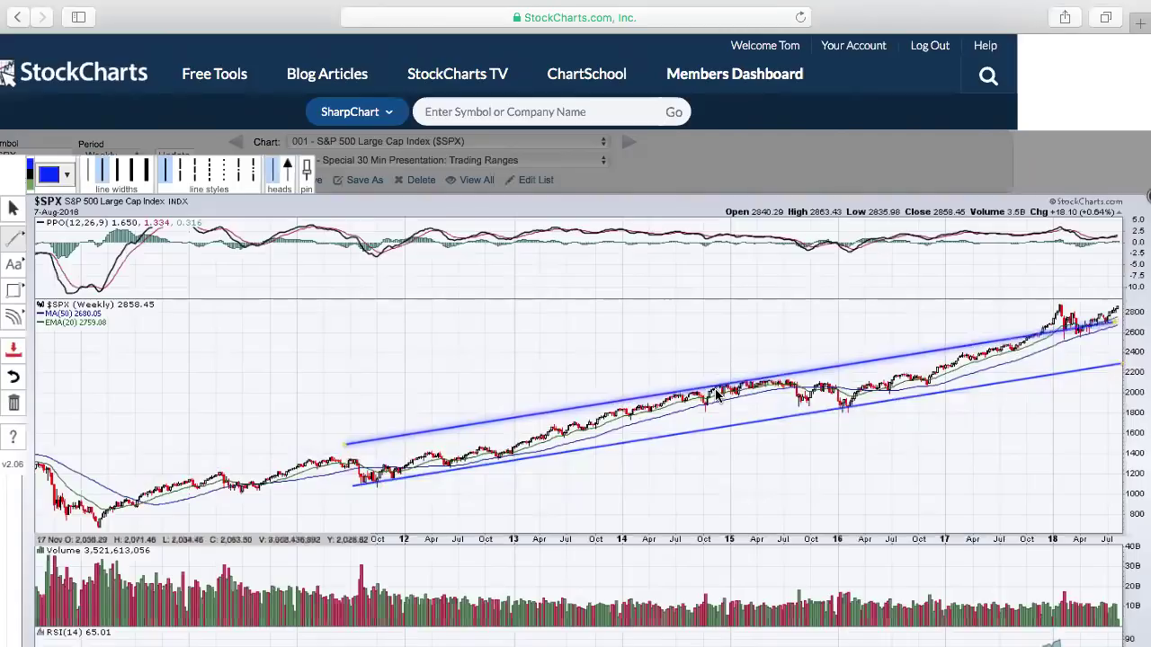
{"action": "left_click_drag", "start_coordinate": [717, 394], "coordinate": [718, 394]}
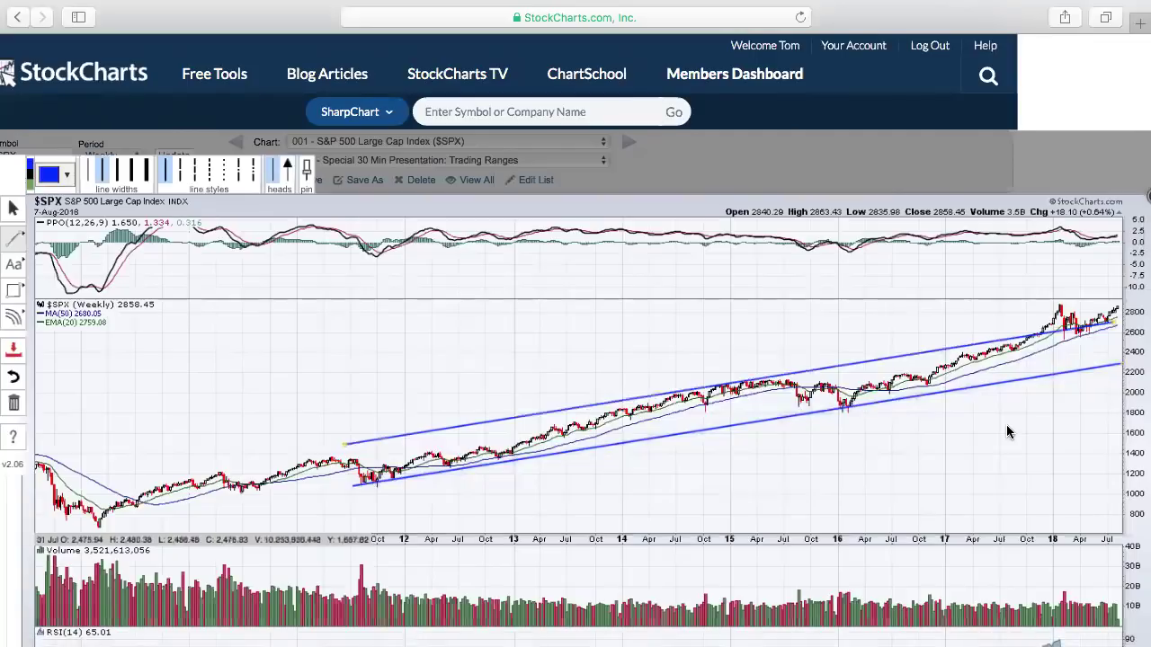
{"action": "scroll", "coordinate": [1006, 424], "scroll_direction": "right", "scroll_amount": 2}
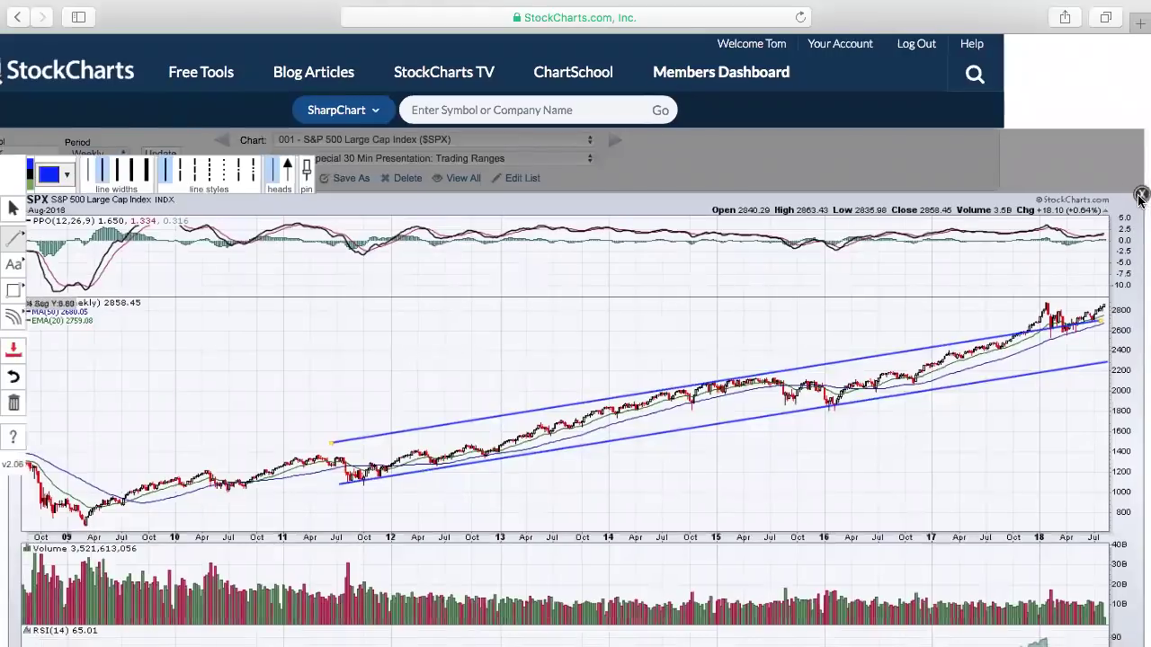
- Exit ChartNotes without saving, and reload the saved S&P 500 chart by switching to the Russell 2000 chart and back
{"action": "left_click", "coordinate": [1140, 196]}
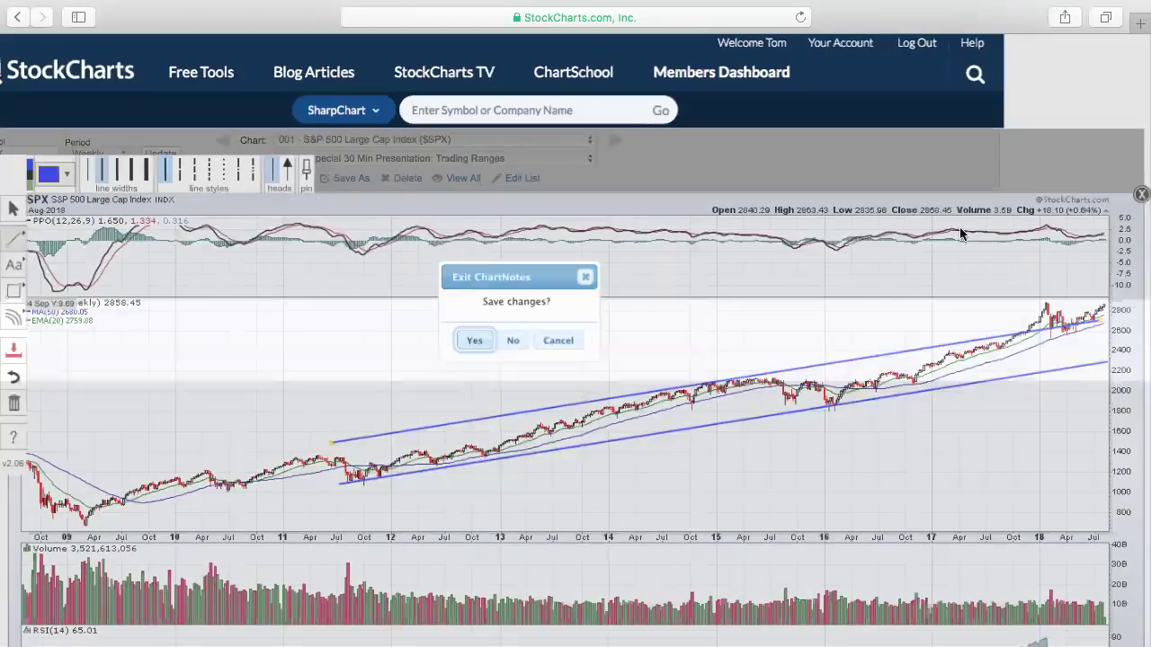
{"action": "left_click", "coordinate": [512, 342]}
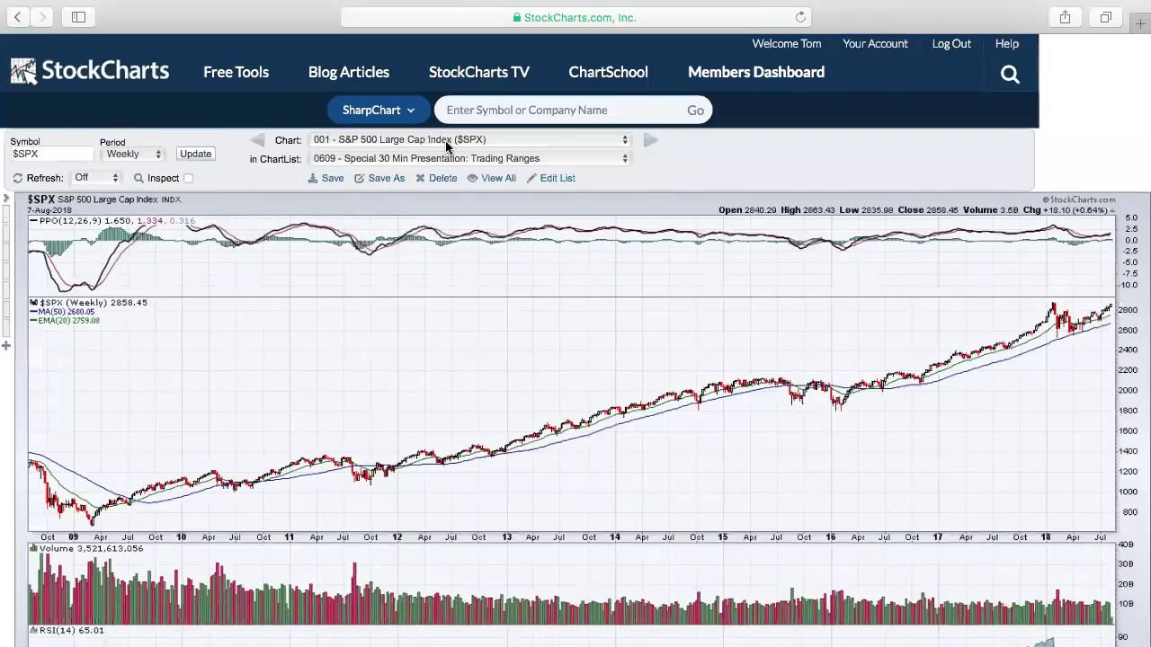
{"action": "left_click", "coordinate": [649, 141]}
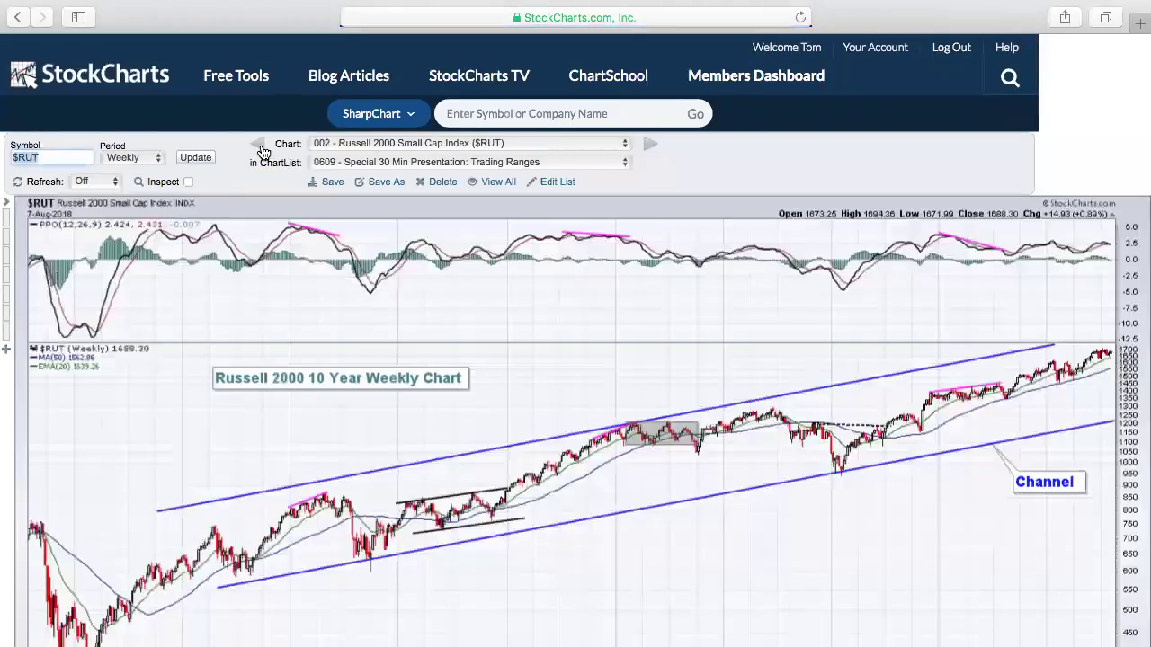
{"action": "left_click", "coordinate": [262, 146]}
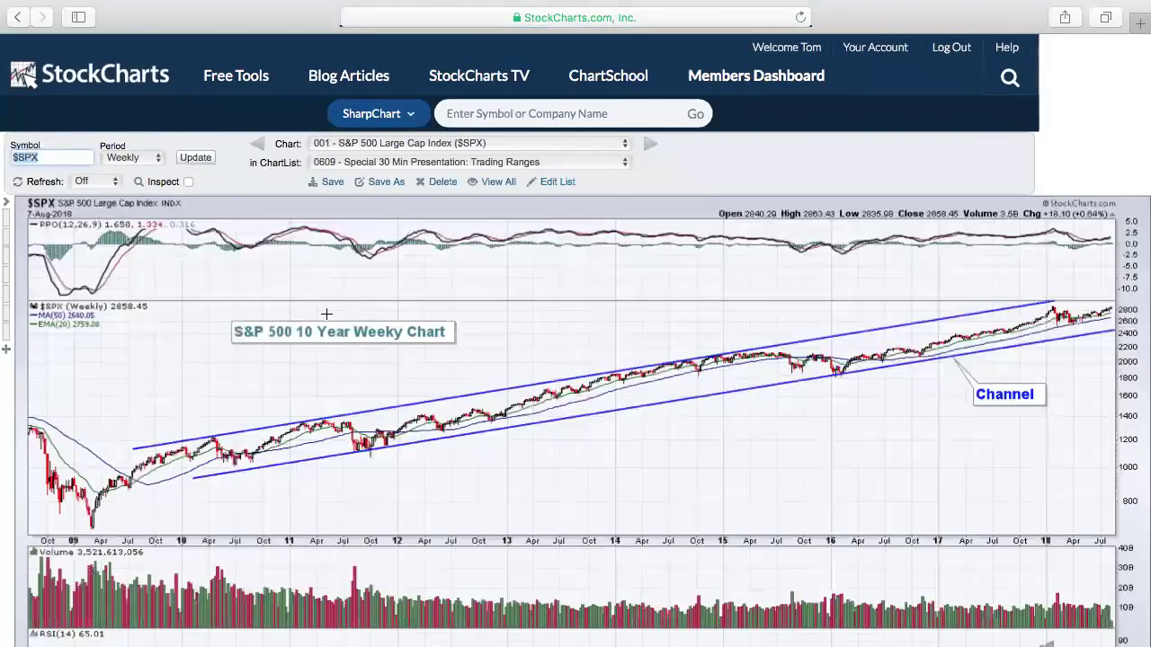
- Open the reloaded S&P 500 chart for annotation and delete the lower channel line
{"action": "scroll", "coordinate": [447, 430], "scroll_direction": "down", "scroll_amount": 1}
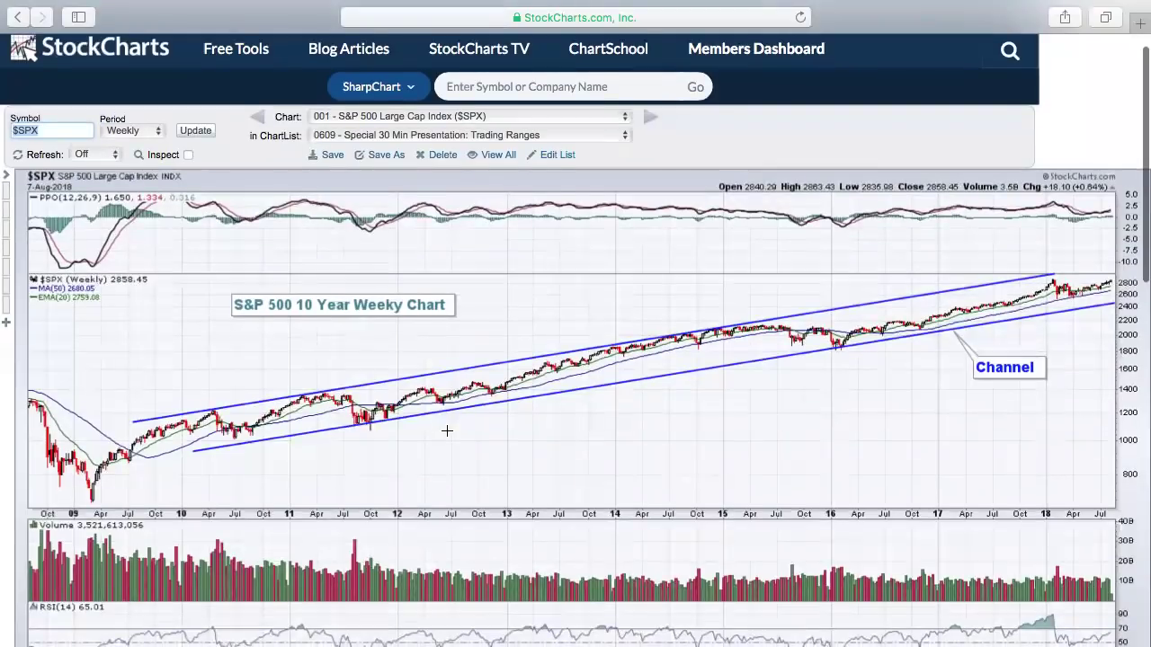
{"action": "scroll", "coordinate": [447, 431], "scroll_direction": "down", "scroll_amount": 5}
{"action": "scroll", "coordinate": [446, 430], "scroll_direction": "down", "scroll_amount": 2}
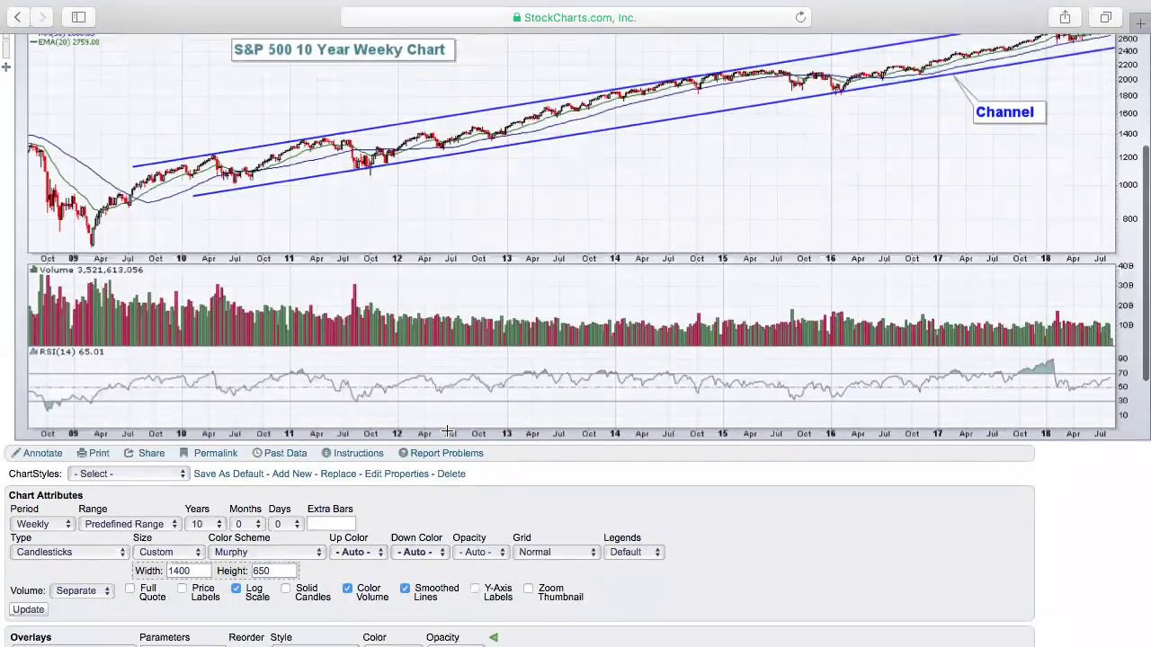
{"action": "scroll", "coordinate": [447, 431], "scroll_direction": "up", "scroll_amount": 5}
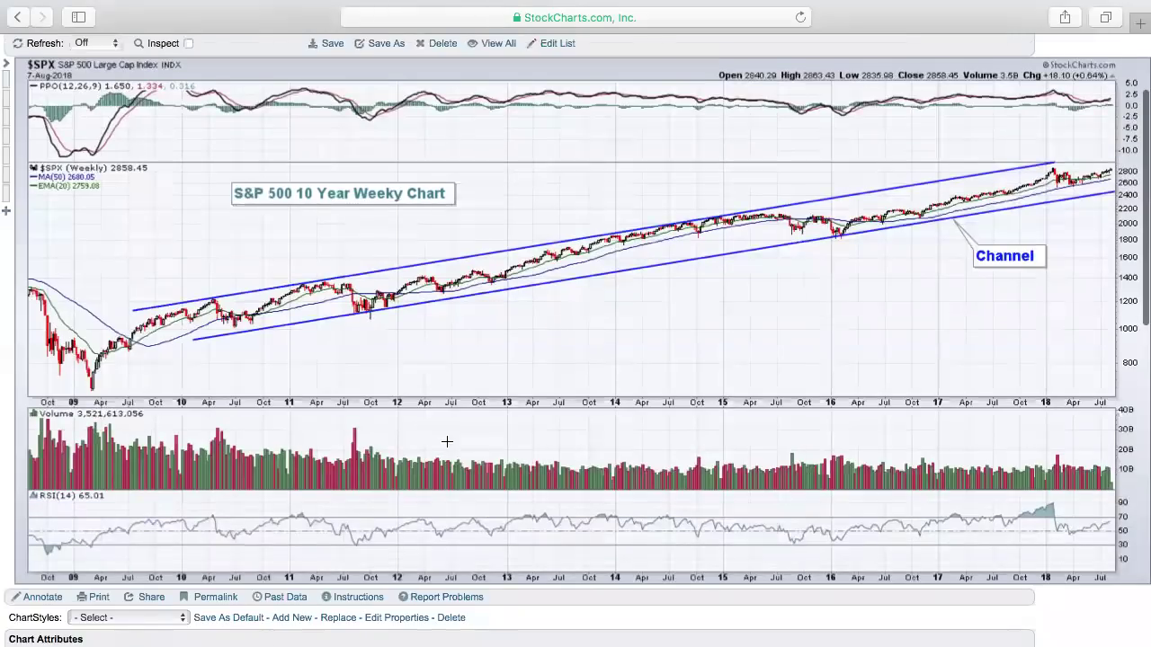
{"action": "scroll", "coordinate": [446, 442], "scroll_direction": "up", "scroll_amount": 3}
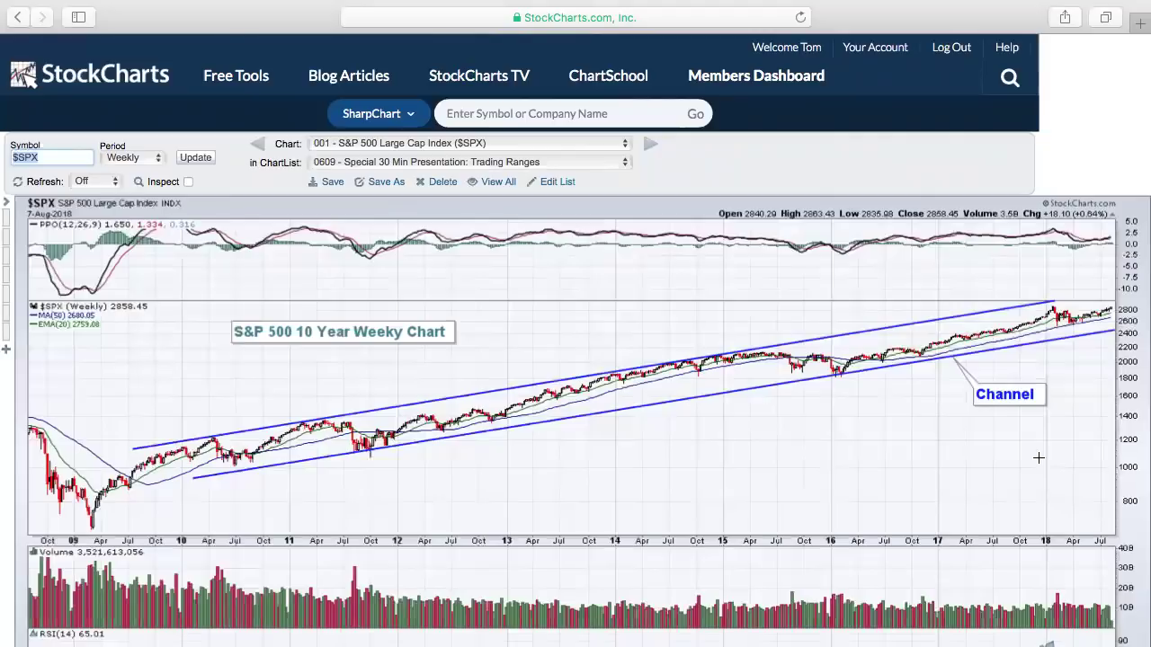
{"action": "scroll", "coordinate": [927, 452], "scroll_direction": "down", "scroll_amount": 1}
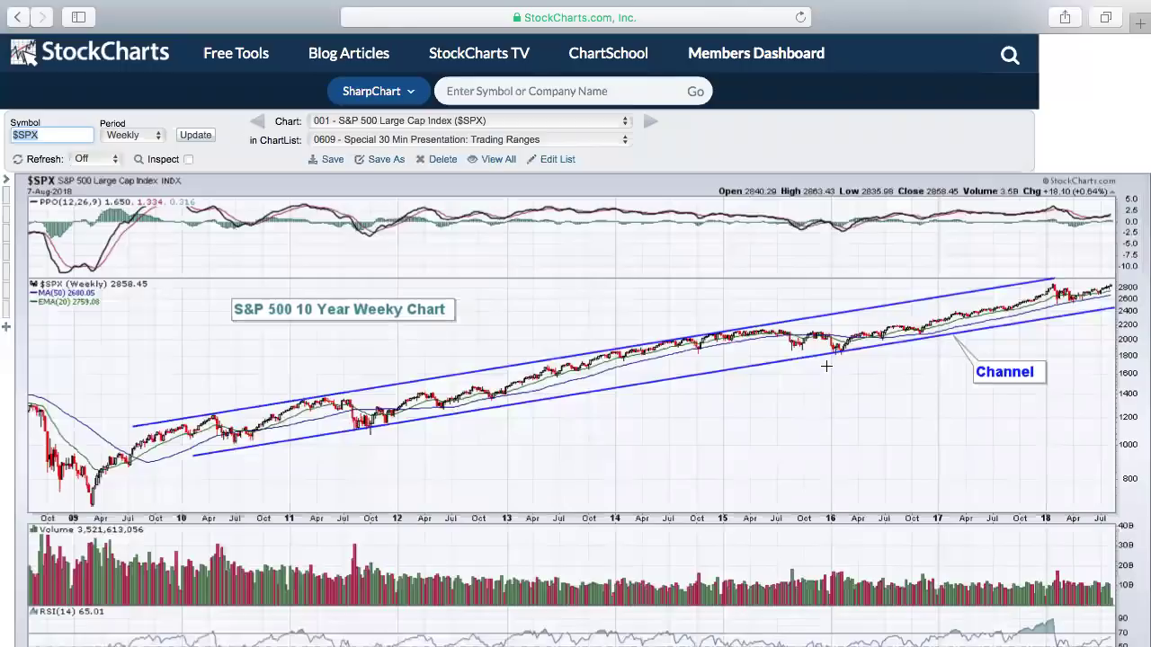
{"action": "scroll", "coordinate": [770, 382], "scroll_direction": "down", "scroll_amount": 3}
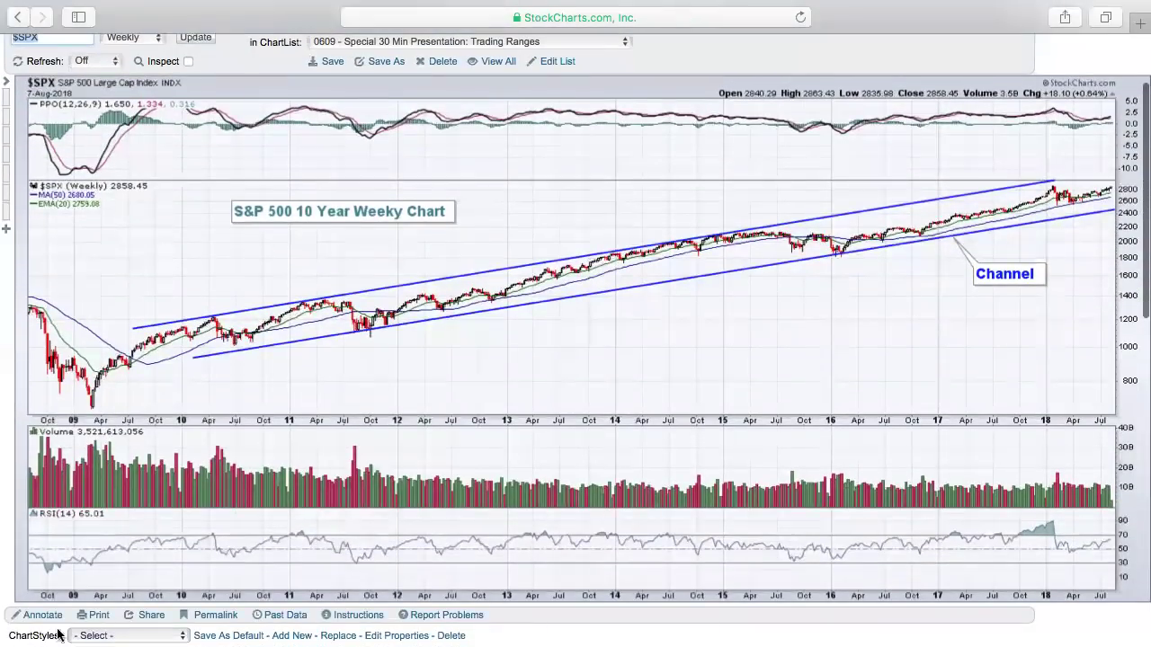
{"action": "left_click", "coordinate": [53, 615]}
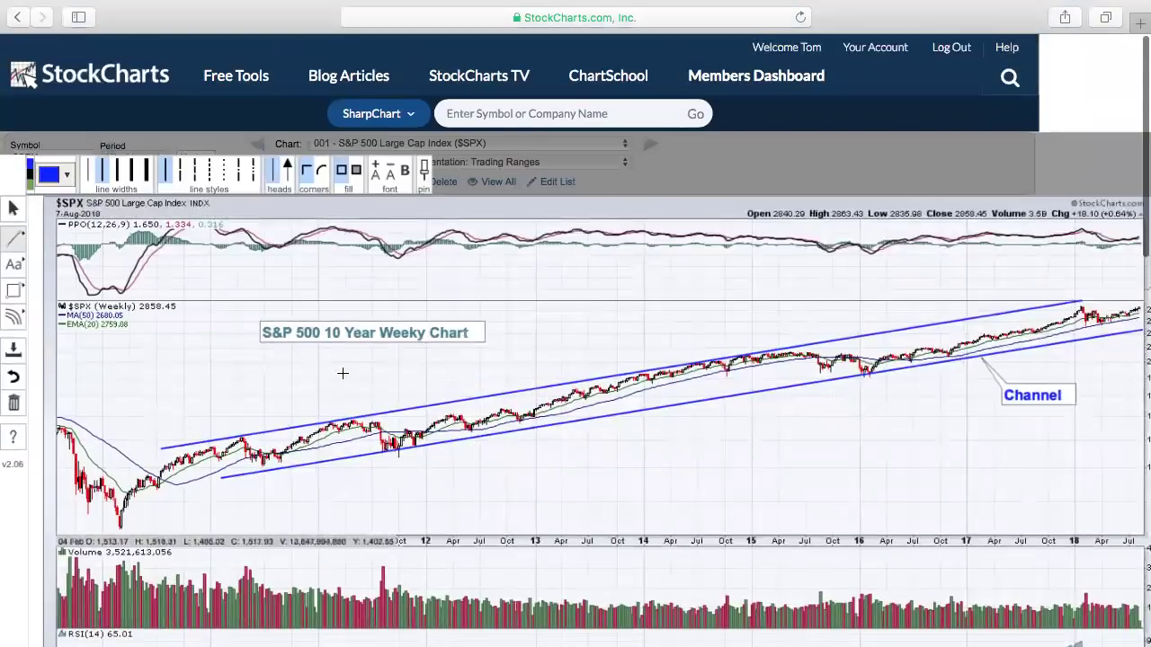
{"action": "left_click", "coordinate": [548, 426]}
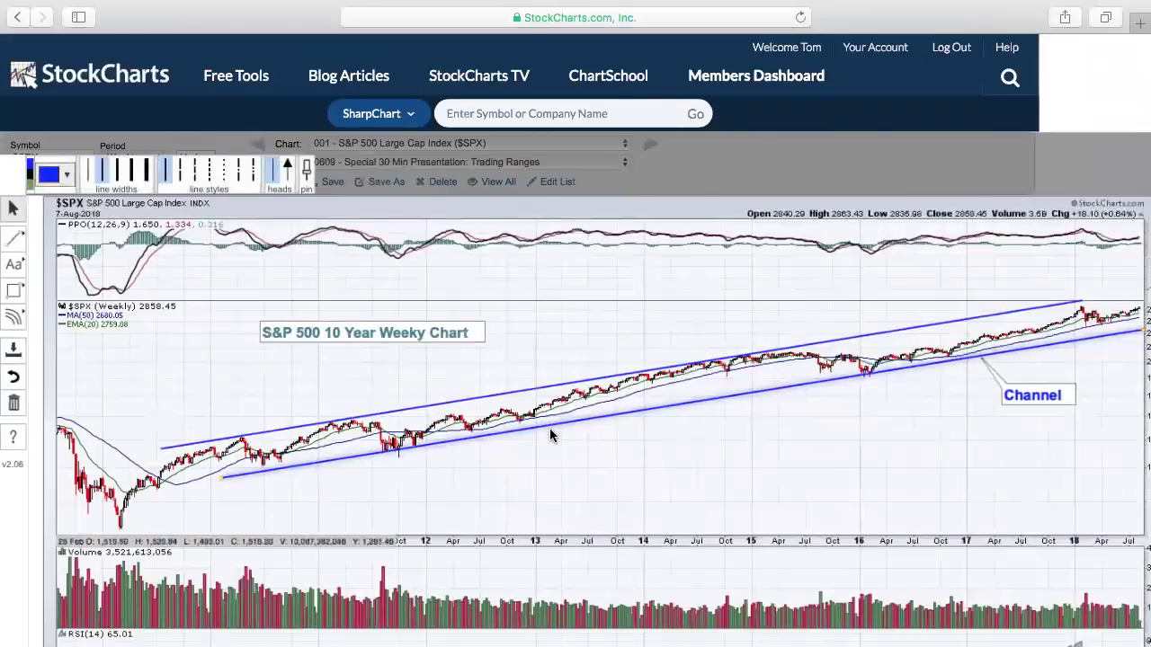
{"action": "key", "text": "Delete"}
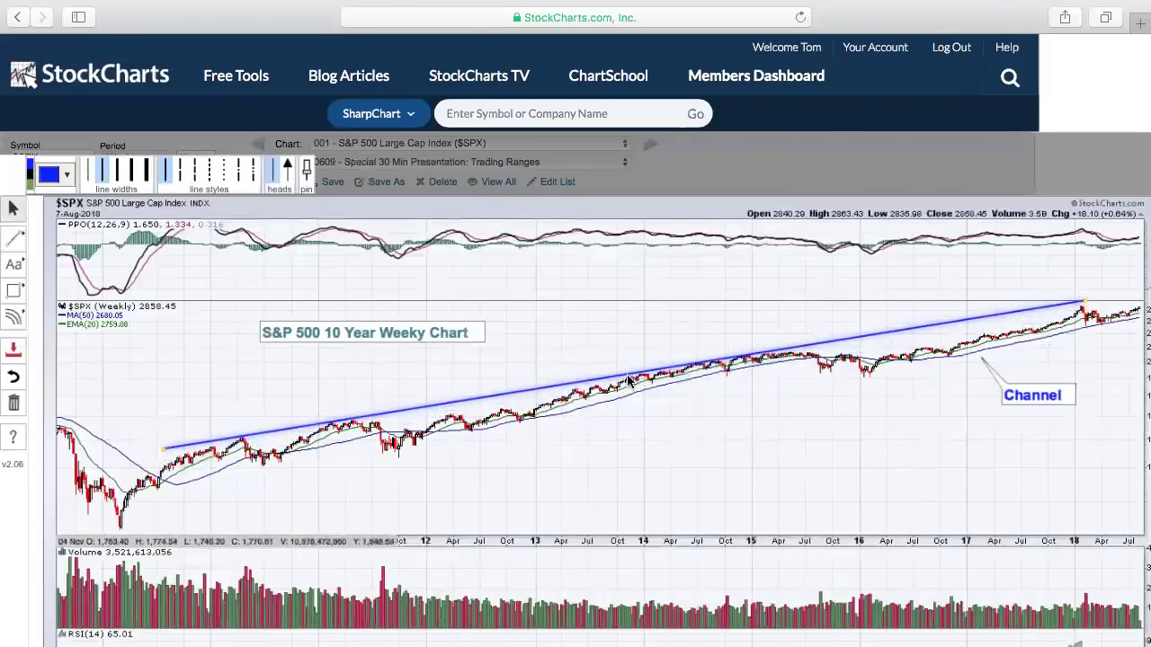
- Duplicate the upper channel line and place the parallel copy along the 2011 and early 2016 price lows
{"action": "left_click_drag", "start_coordinate": [629, 382], "coordinate": [646, 419]}
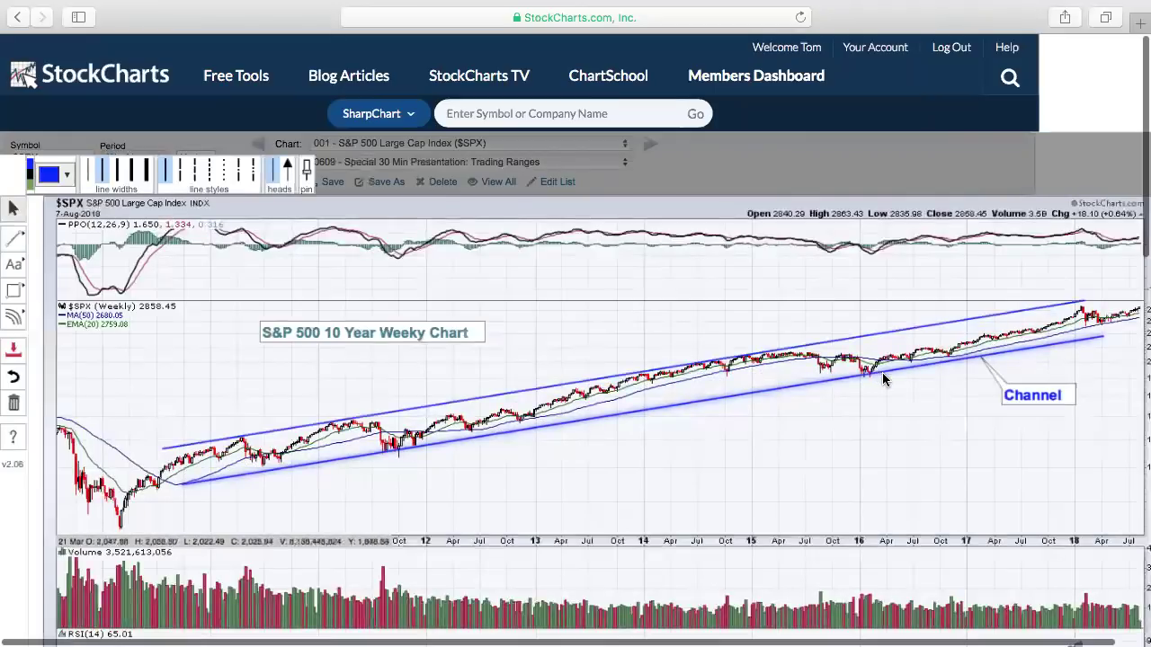
{"action": "scroll", "coordinate": [883, 380], "scroll_direction": "right", "scroll_amount": 3}
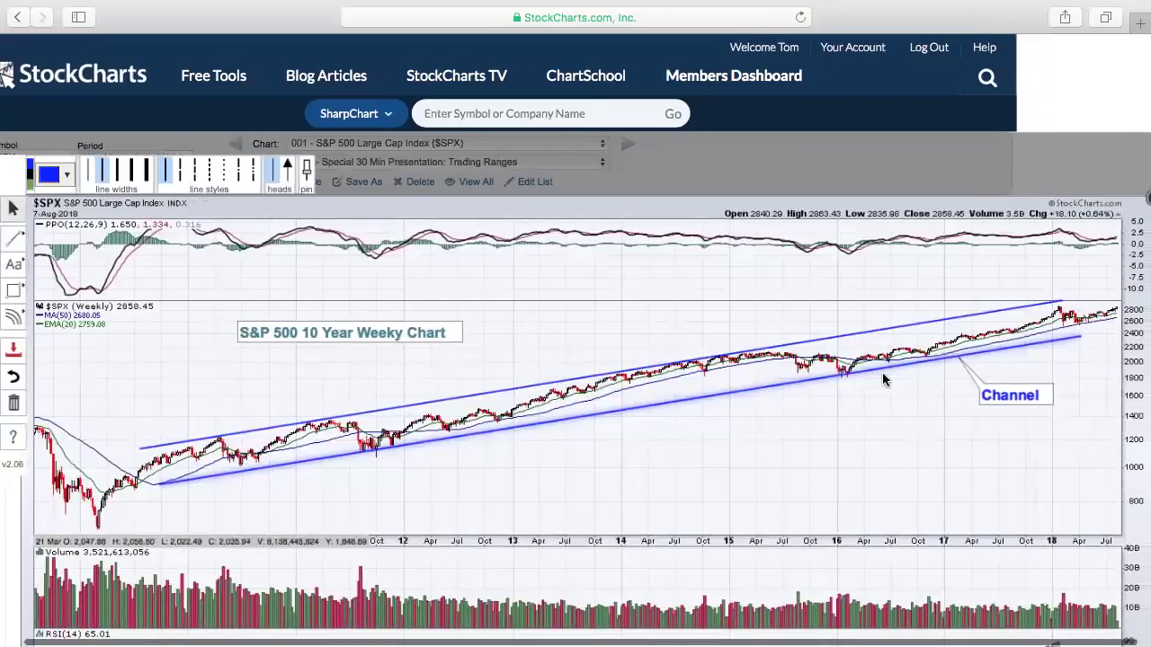
{"action": "scroll", "coordinate": [883, 379], "scroll_direction": "down", "scroll_amount": 1}
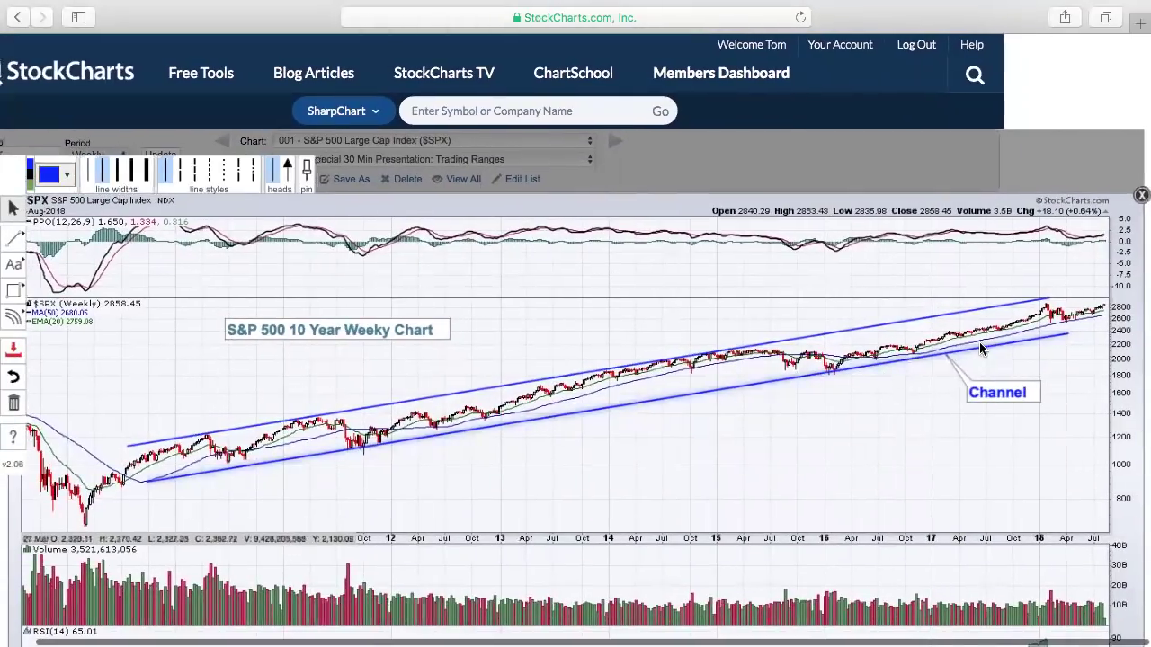
- Extend the lower and upper channel lines at the same slope to the August 2018 end of the price chart
{"action": "left_click", "coordinate": [1048, 308]}
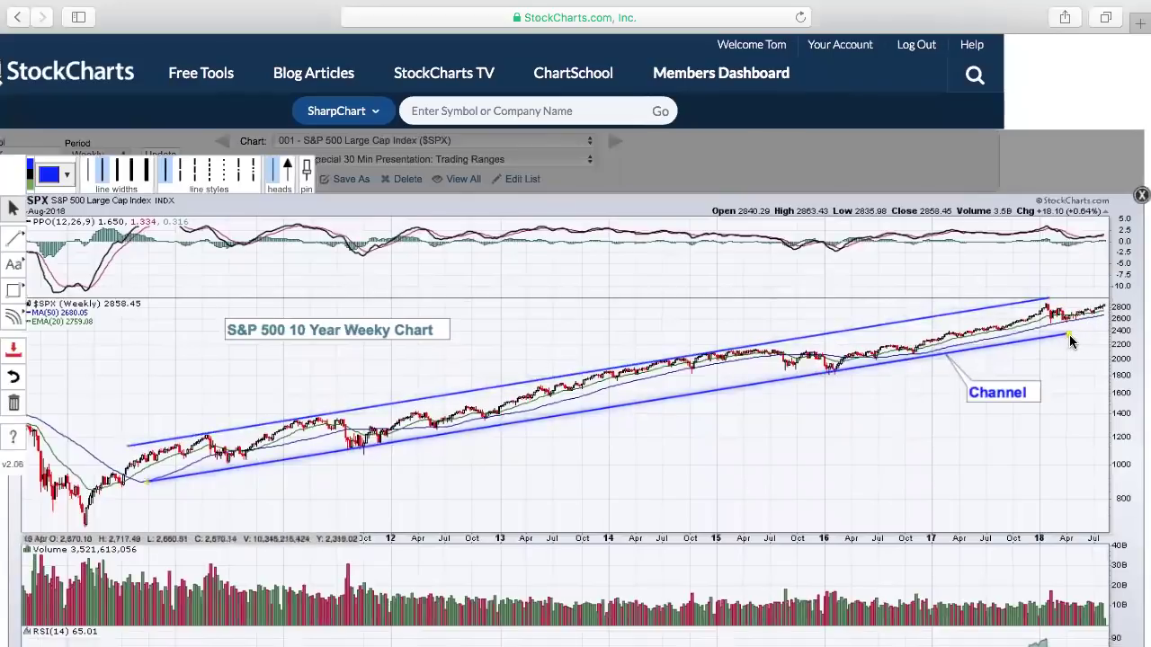
{"action": "left_click_drag", "start_coordinate": [1068, 340], "coordinate": [1106, 333]}
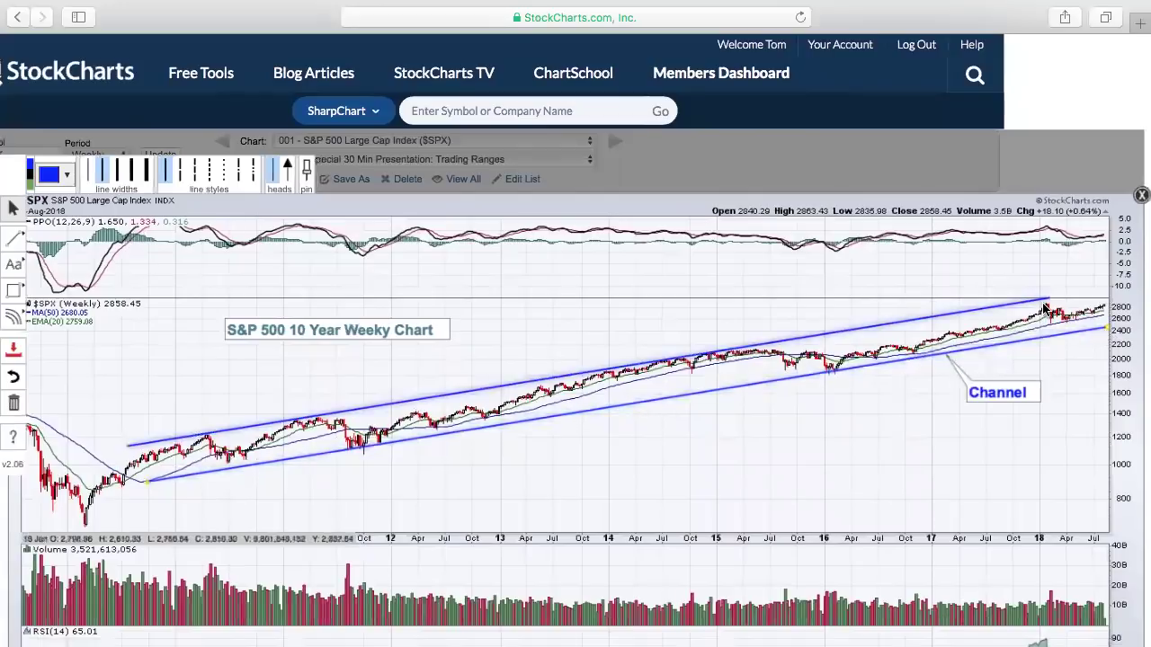
{"action": "left_click_drag", "start_coordinate": [1050, 302], "coordinate": [1107, 293]}
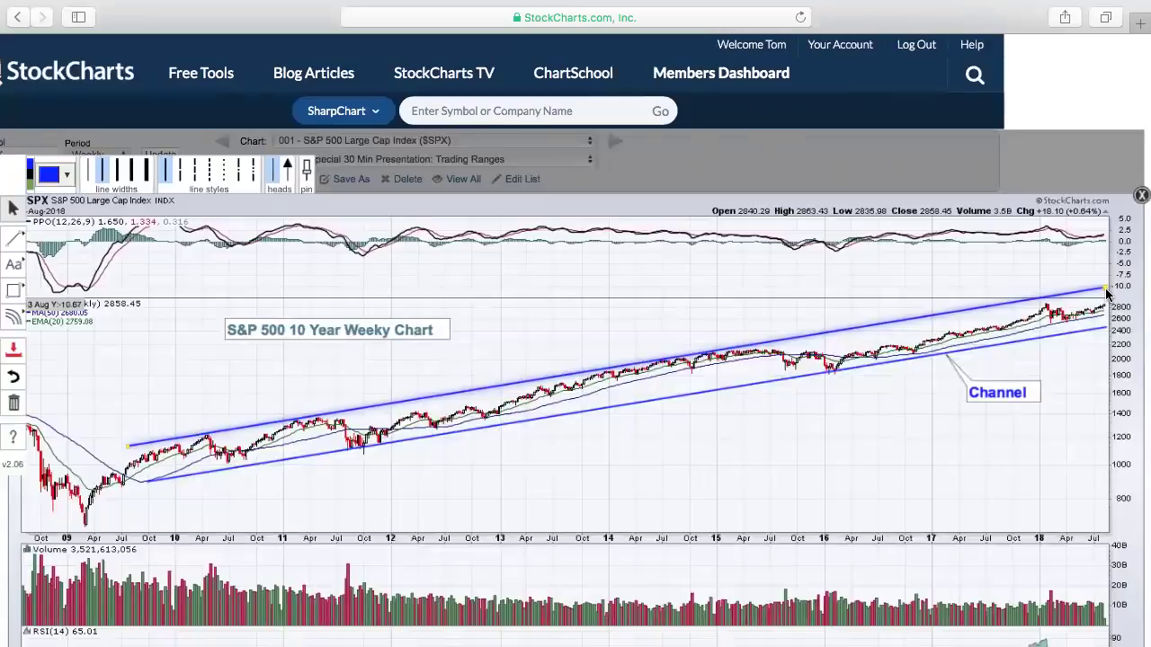
{"action": "left_click_drag", "start_coordinate": [1107, 293], "coordinate": [1108, 294]}
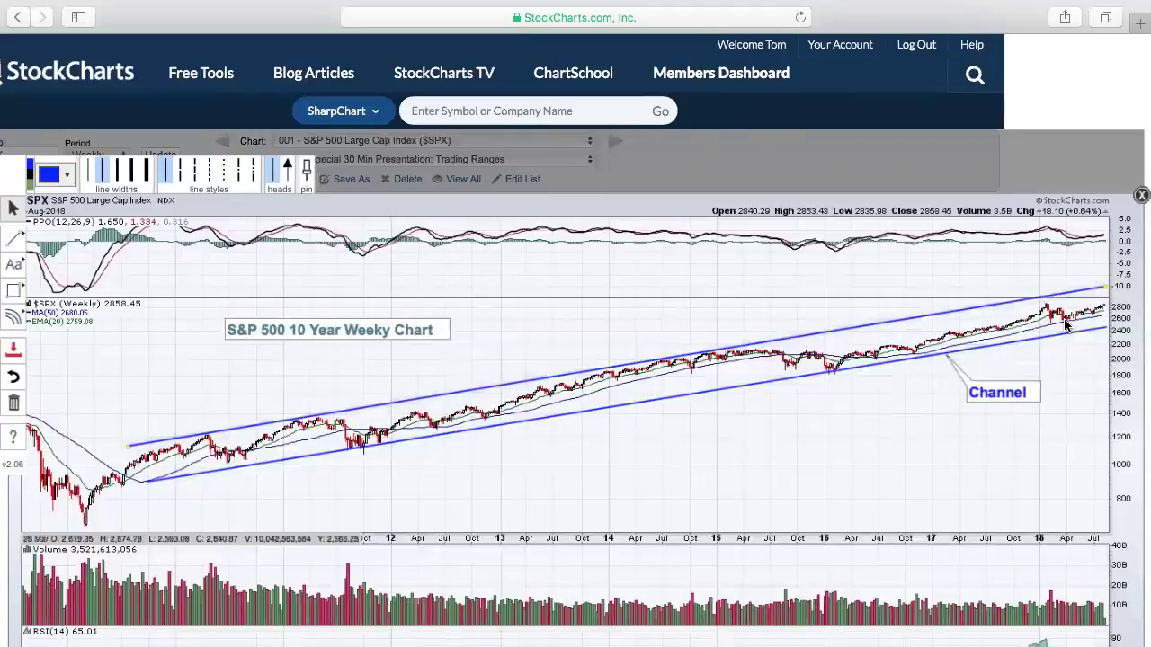
- Exit ChartNotes without saving the channel edits and switch to the Russell 2000 chart
{"action": "left_click", "coordinate": [1140, 196]}
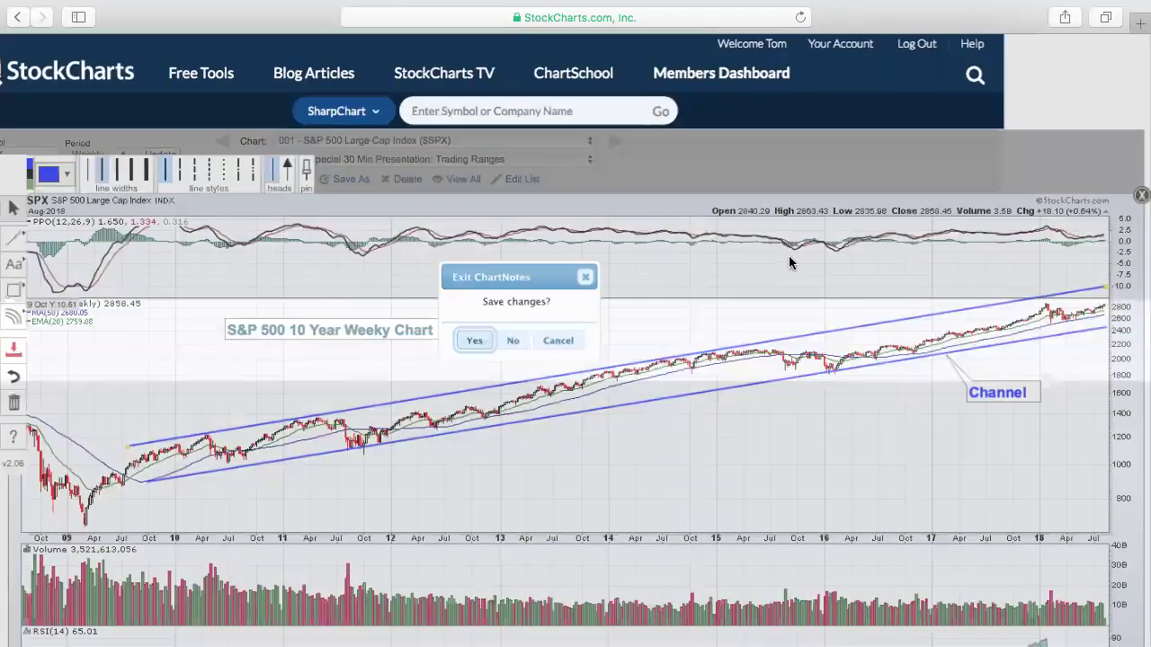
{"action": "left_click", "coordinate": [516, 338]}
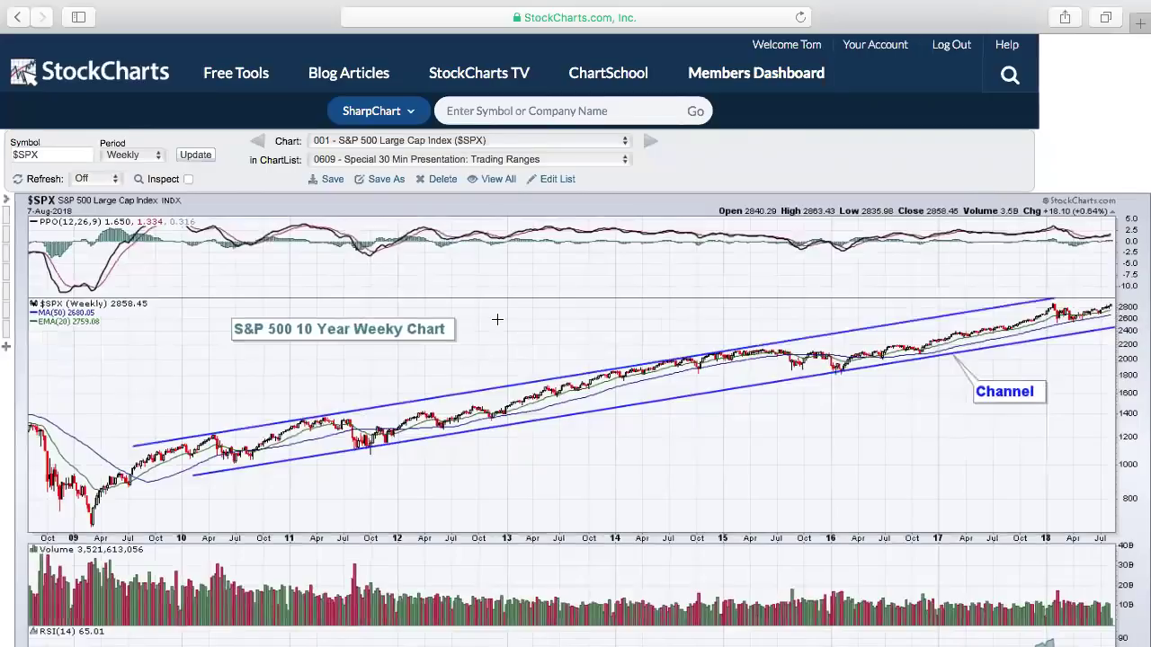
{"action": "left_click", "coordinate": [650, 141]}
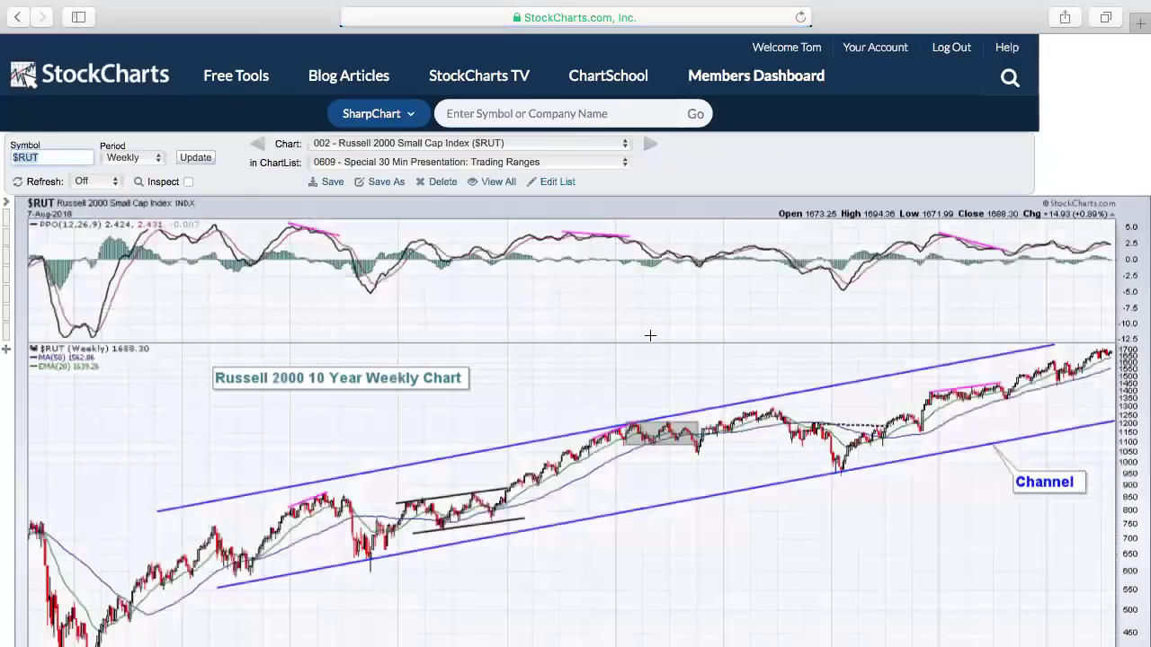
- Review the Russell 2000 channel and page through the saved Trading Ranges charts, including SORL, OKTA and PSCF, to XLI
{"action": "scroll", "coordinate": [650, 335], "scroll_direction": "down", "scroll_amount": 2}
{"action": "scroll", "coordinate": [650, 335], "scroll_direction": "down", "scroll_amount": 3}
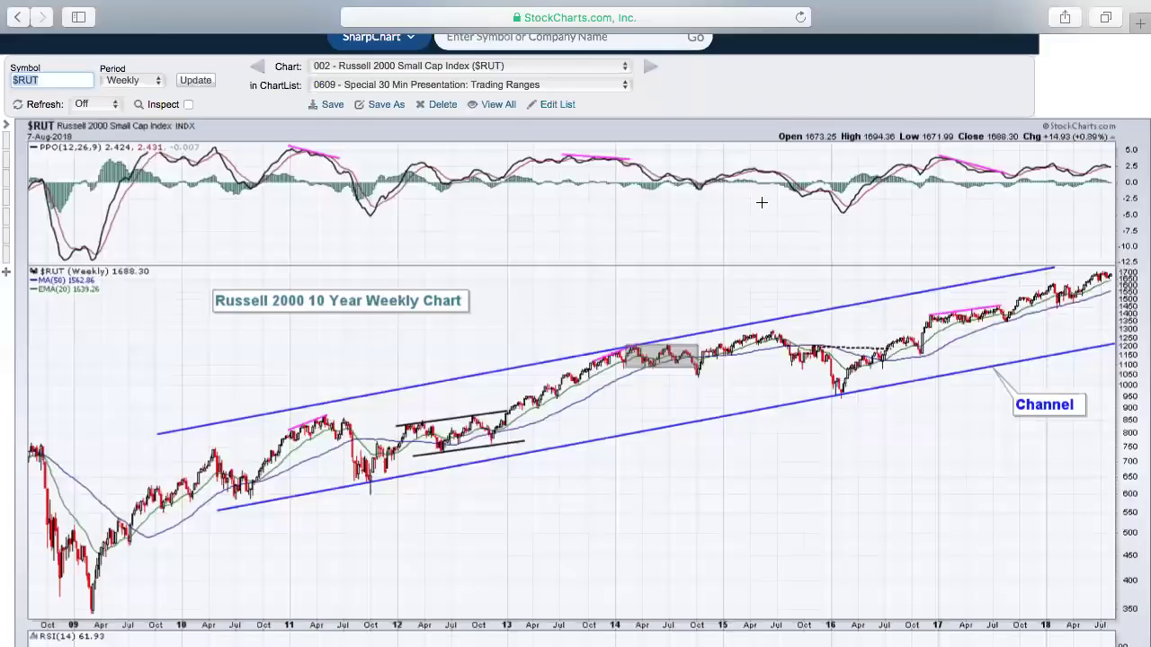
{"action": "scroll", "coordinate": [761, 204], "scroll_direction": "up", "scroll_amount": 2}
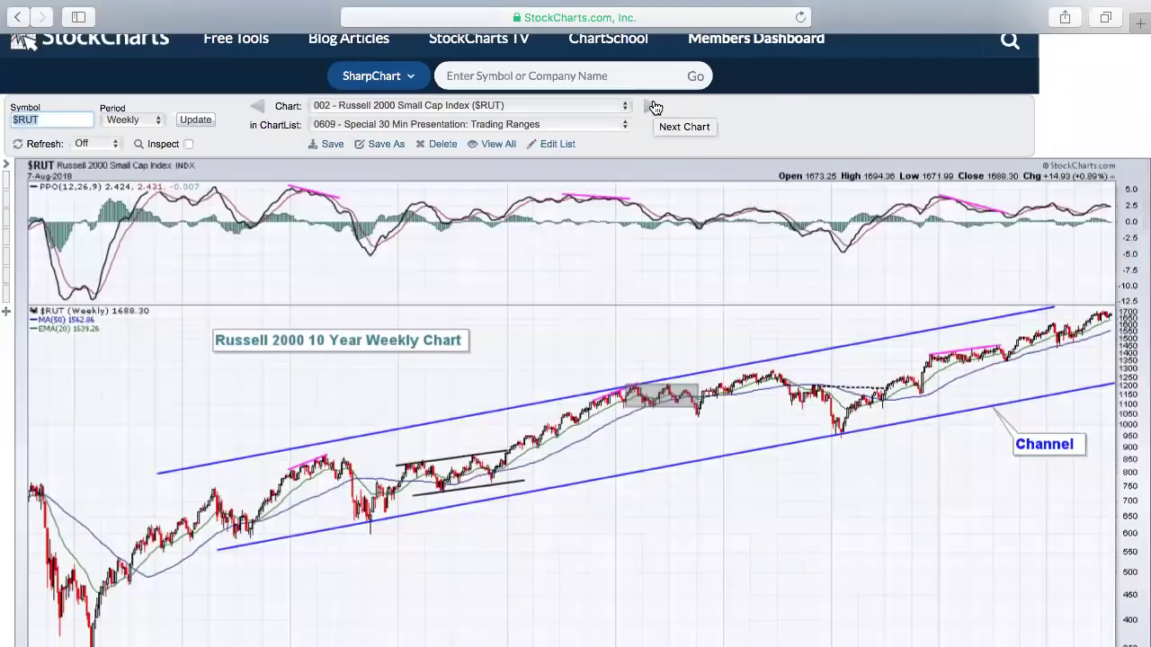
{"action": "left_click", "coordinate": [655, 107]}
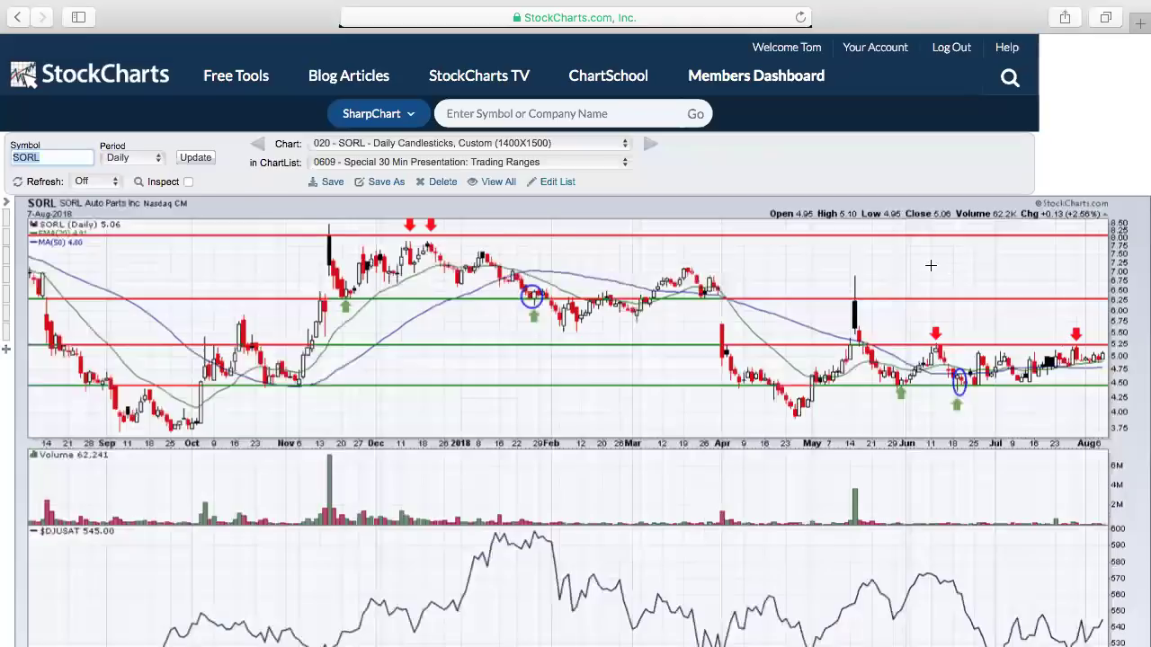
{"action": "left_click", "coordinate": [649, 145]}
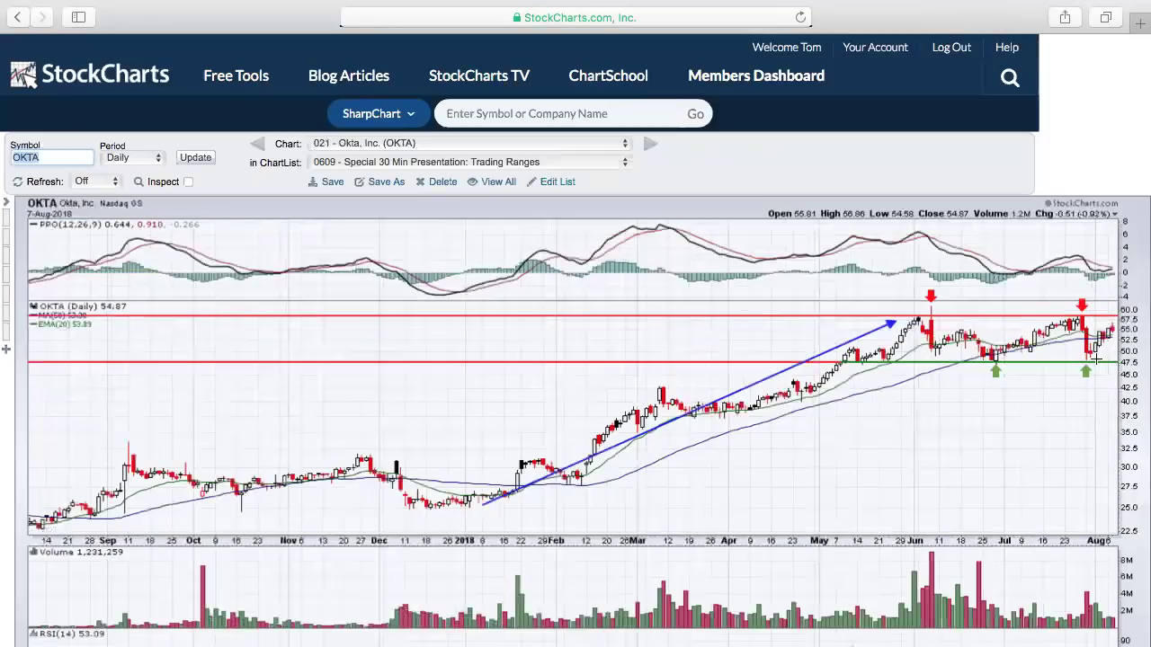
{"action": "left_click", "coordinate": [1085, 369]}
{"action": "left_click", "coordinate": [650, 144]}
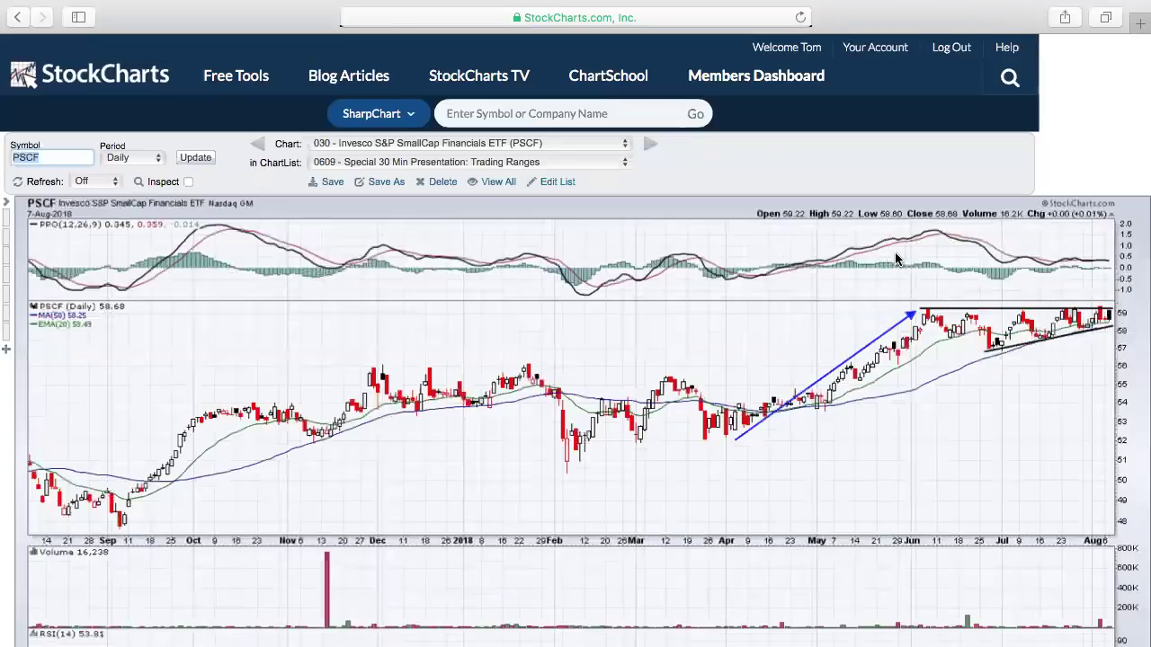
{"action": "left_click", "coordinate": [651, 143]}
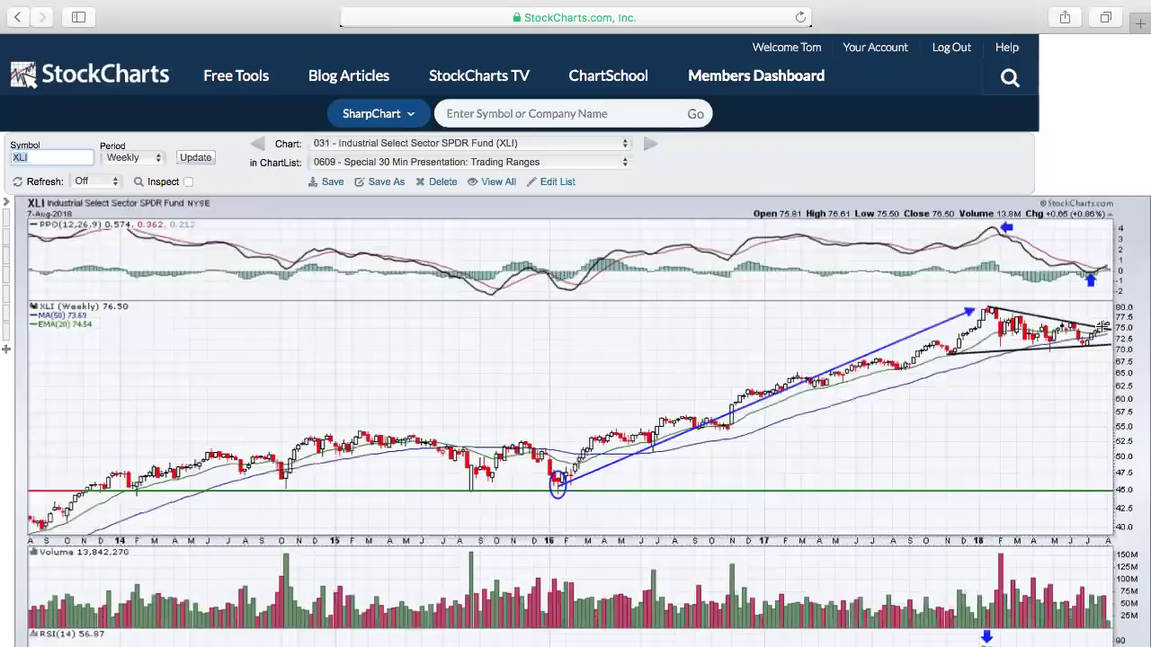
- Load the daily chart for the symbol AMD
{"action": "left_click", "coordinate": [640, 107]}
{"action": "type", "text": "amd"}
{"action": "key", "text": "Return"}
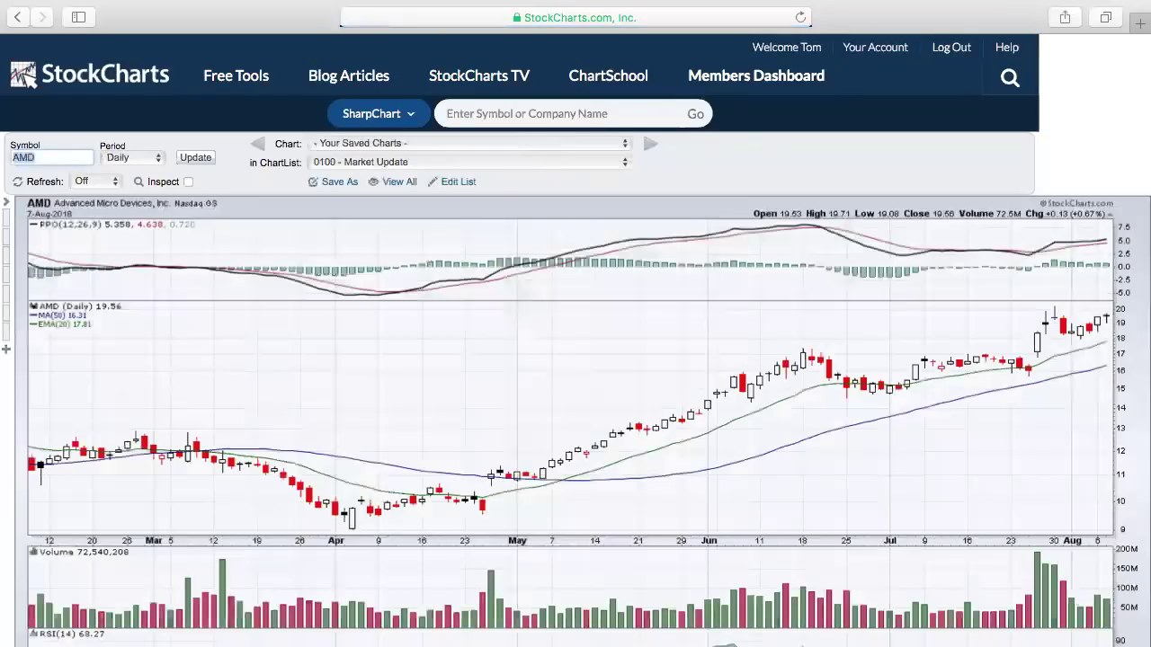
- Set the AMD chart's range to 1 year and update the chart
{"action": "scroll", "coordinate": [312, 442], "scroll_direction": "down", "scroll_amount": 5}
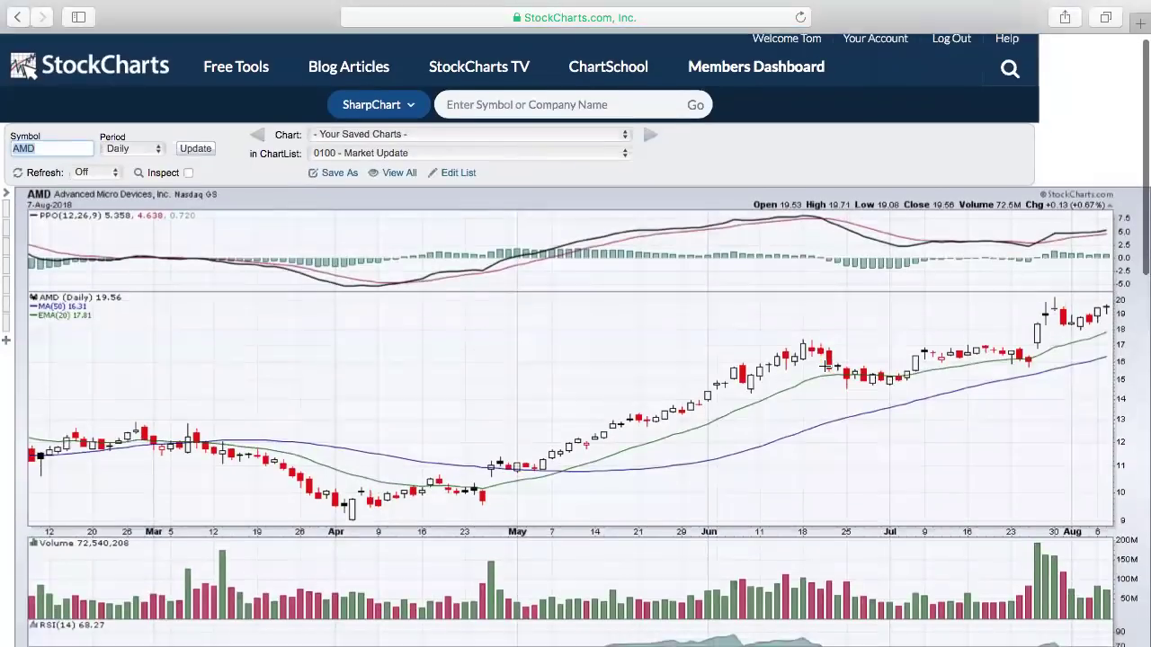
{"action": "scroll", "coordinate": [312, 442], "scroll_direction": "down", "scroll_amount": 3}
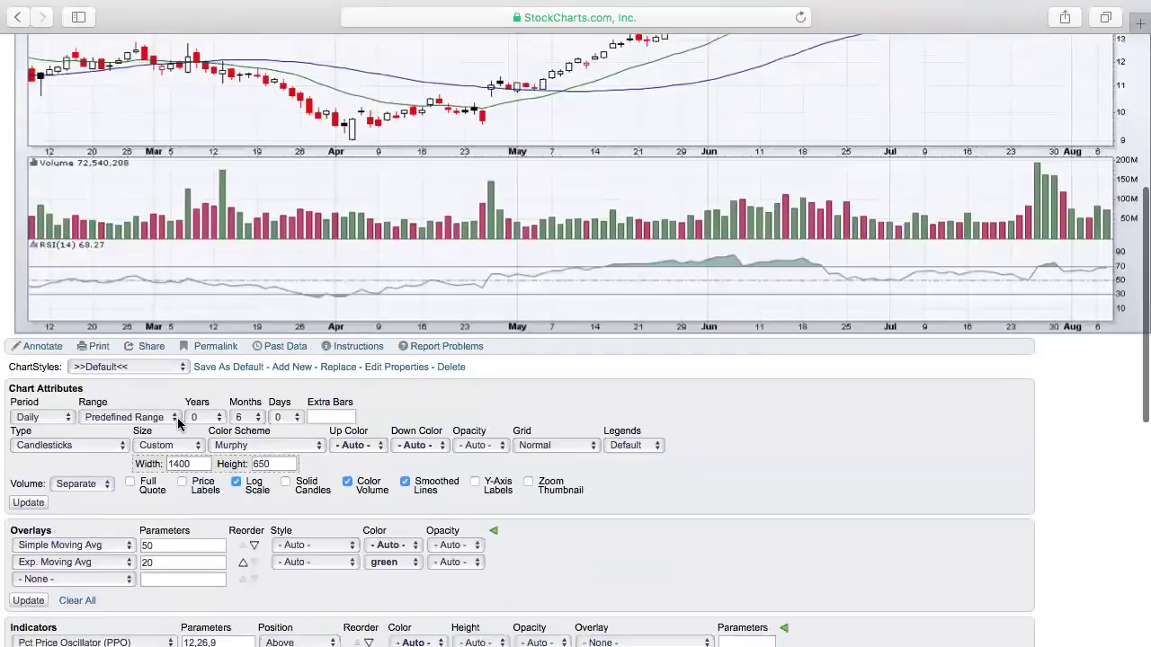
{"action": "left_click", "coordinate": [164, 419]}
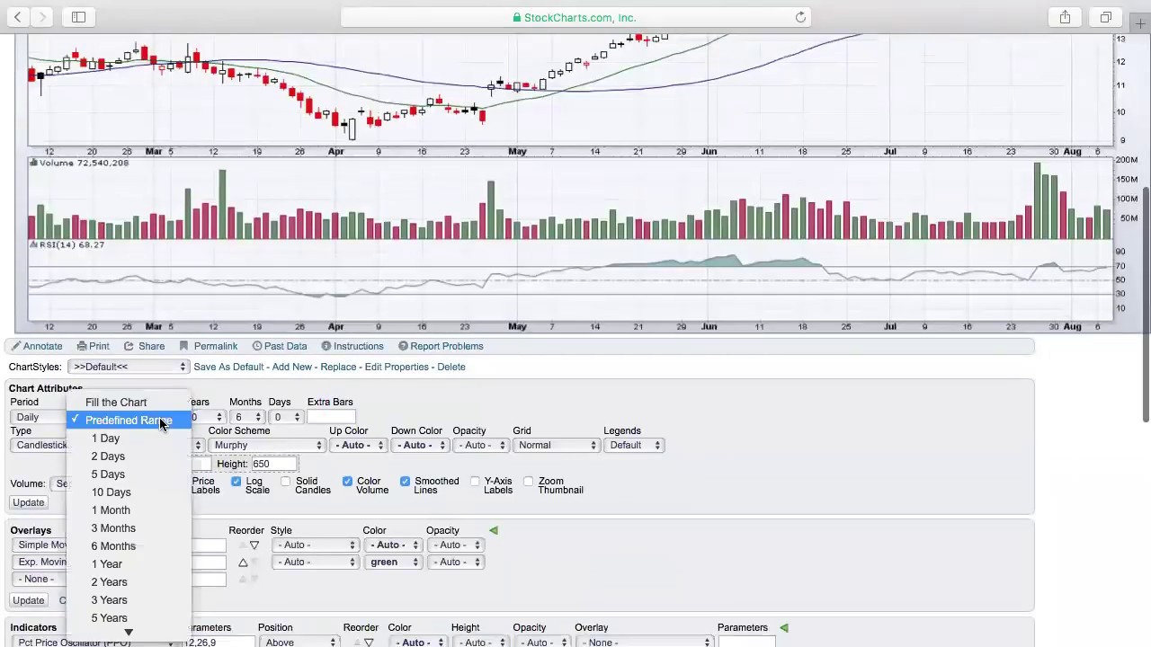
{"action": "left_click", "coordinate": [143, 564]}
{"action": "left_click", "coordinate": [28, 503]}
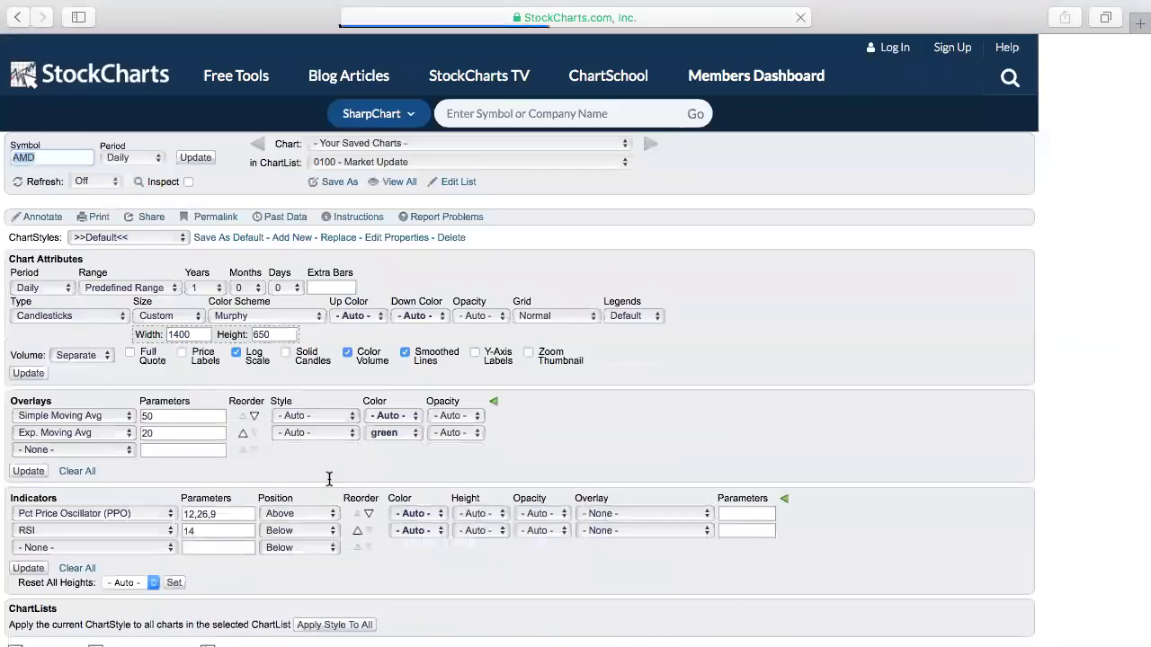
{"action": "scroll", "coordinate": [449, 443], "scroll_direction": "down", "scroll_amount": 2}
{"action": "scroll", "coordinate": [449, 443], "scroll_direction": "down", "scroll_amount": 2}
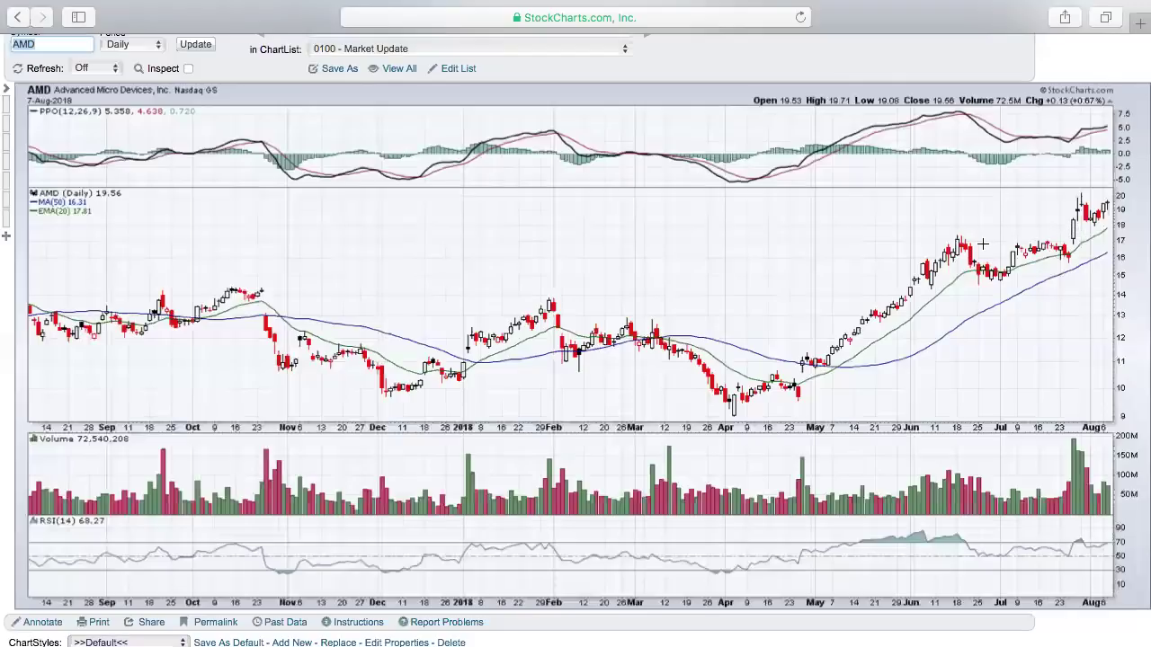
- Load the daily chart for the symbol BAC and open it for annotation
{"action": "type", "text": "bac"}
{"action": "key", "text": "Return"}
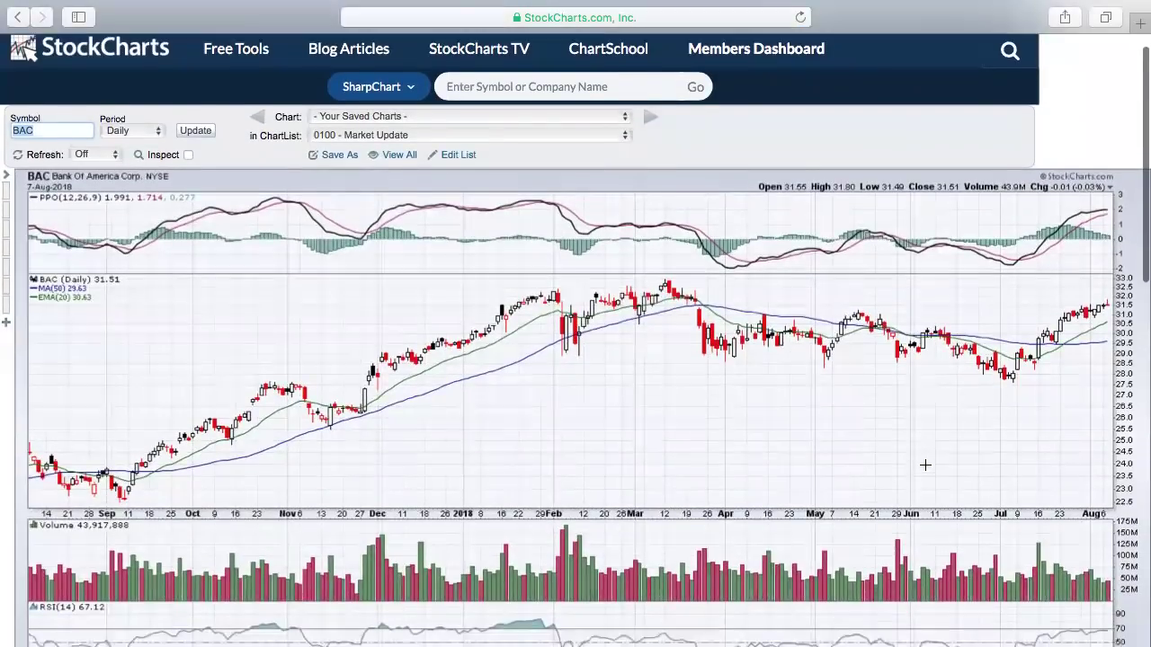
{"action": "scroll", "coordinate": [925, 465], "scroll_direction": "down", "scroll_amount": 2}
{"action": "scroll", "coordinate": [925, 465], "scroll_direction": "down", "scroll_amount": 3}
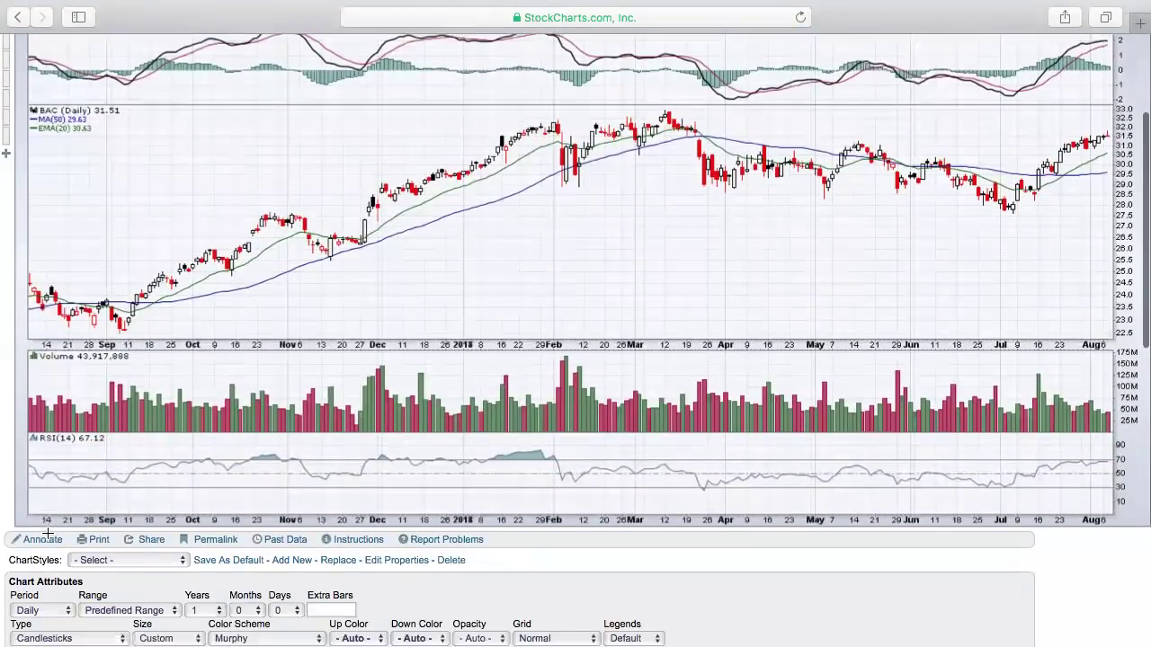
{"action": "left_click", "coordinate": [45, 539]}
- Draw falling black trendlines across the March-to-July 2018 highs and beneath the lows from late March to mid-July on the BAC chart
{"action": "left_click", "coordinate": [13, 236]}
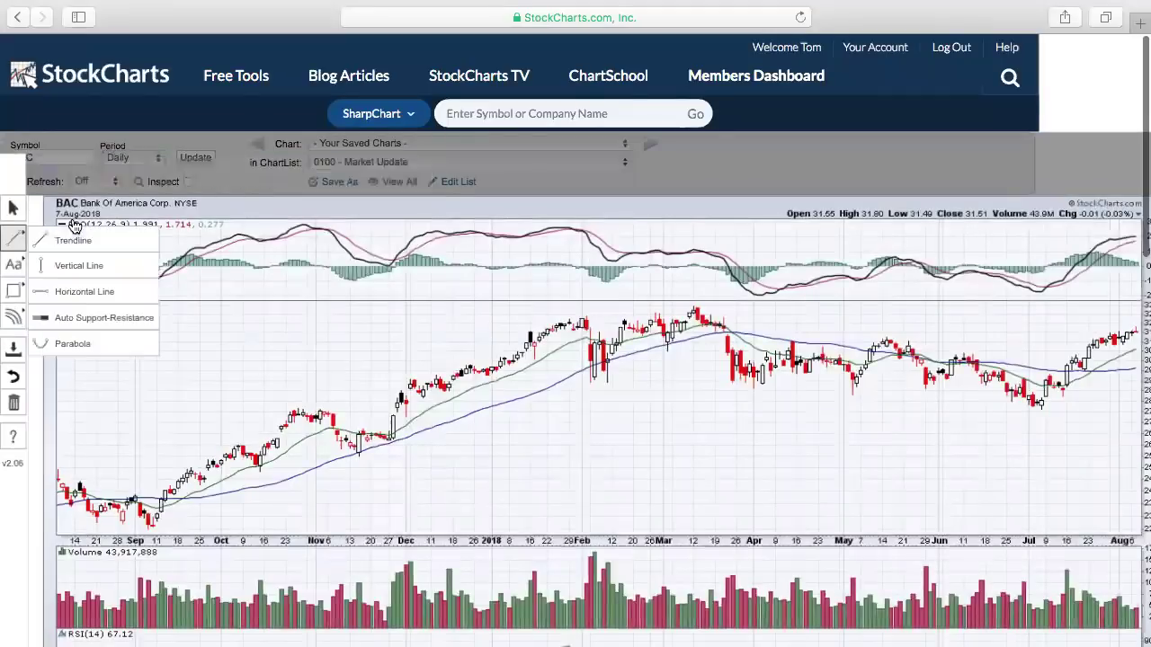
{"action": "left_click", "coordinate": [75, 243]}
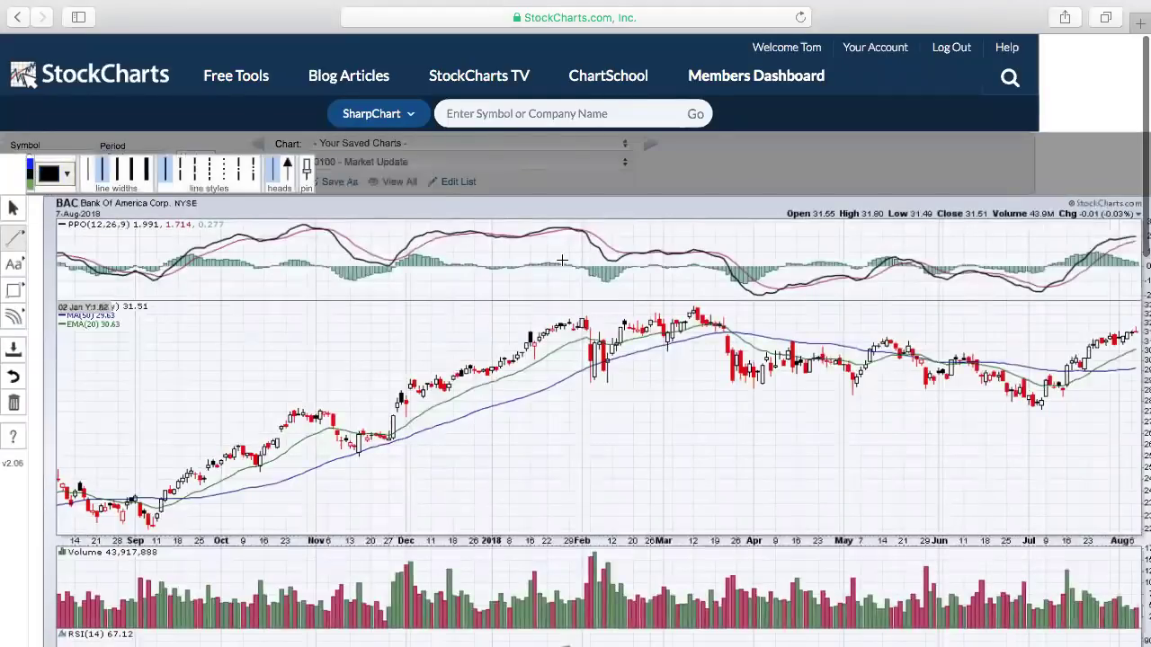
{"action": "mouse_move", "coordinate": [695, 307]}
{"action": "left_mouse_down"}
{"action": "mouse_move", "coordinate": [846, 321]}
{"action": "mouse_move", "coordinate": [1084, 371]}
{"action": "left_mouse_up"}
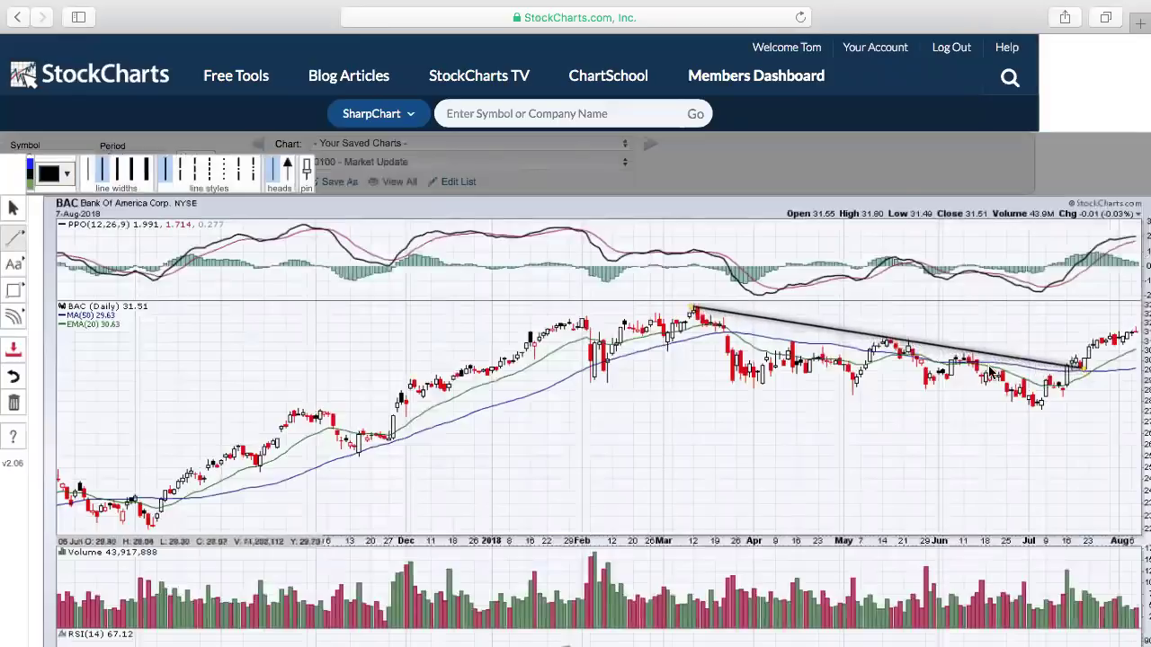
{"action": "mouse_move", "coordinate": [715, 380]}
{"action": "left_mouse_down"}
{"action": "mouse_move", "coordinate": [1078, 410]}
{"action": "mouse_move", "coordinate": [1066, 412]}
{"action": "left_mouse_up"}
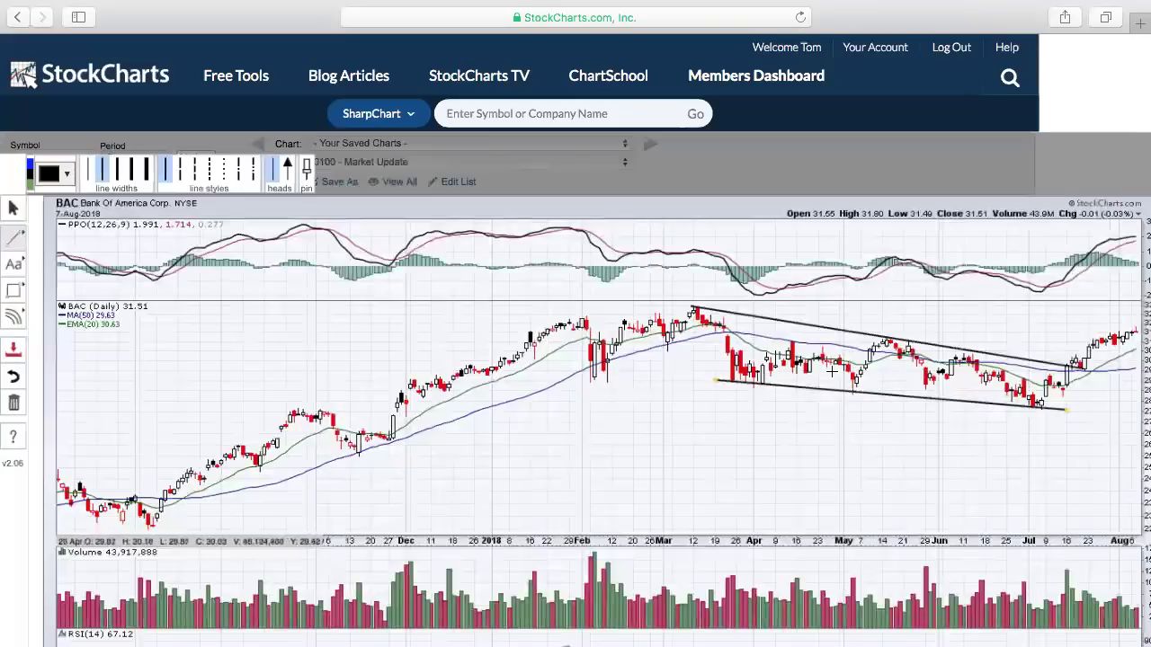
- Draw a blue circle around the early May 2018 price low at the lower trendline
{"action": "left_click", "coordinate": [18, 298]}
{"action": "left_click", "coordinate": [65, 320]}
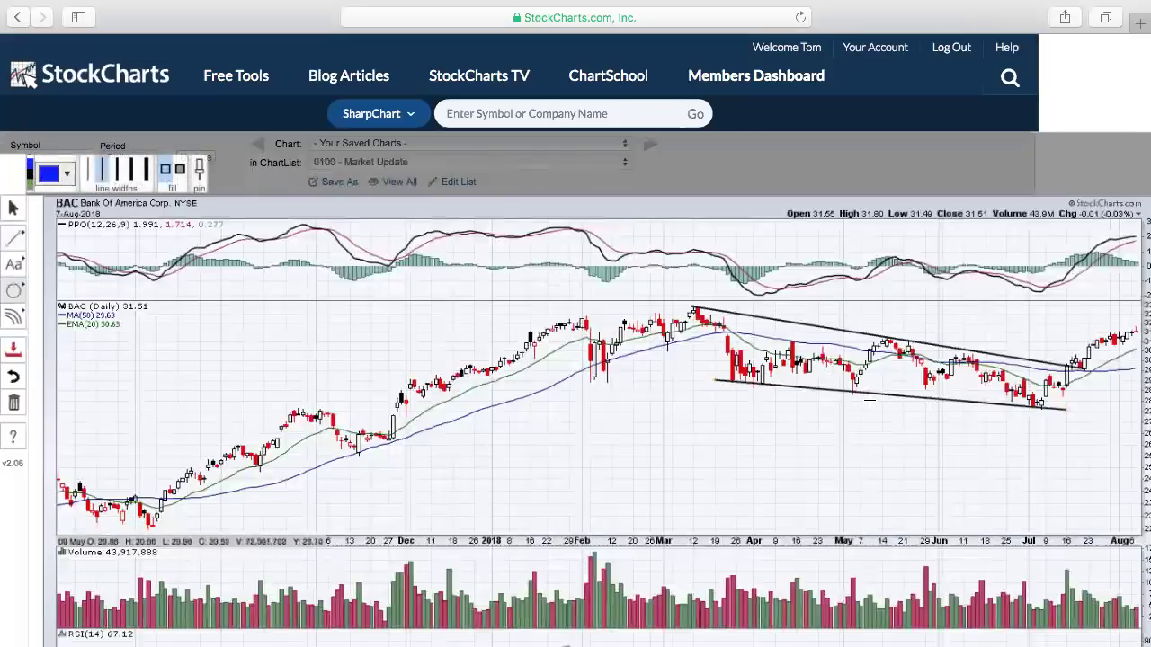
{"action": "mouse_move", "coordinate": [868, 367]}
{"action": "left_mouse_down"}
{"action": "mouse_move", "coordinate": [850, 407]}
{"action": "mouse_move", "coordinate": [836, 403]}
{"action": "left_mouse_up"}
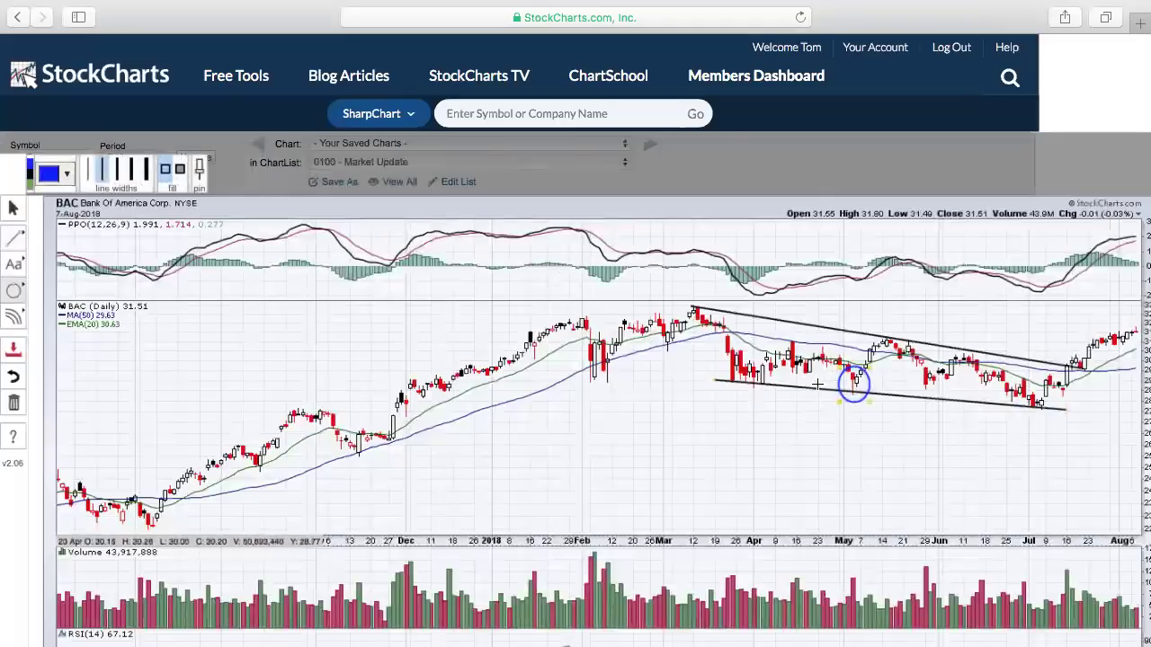
- Place an auto support-resistance line at about 29 on the BAC chart, and exit ChartNotes without saving
{"action": "scroll", "coordinate": [817, 385], "scroll_direction": "right", "scroll_amount": 2}
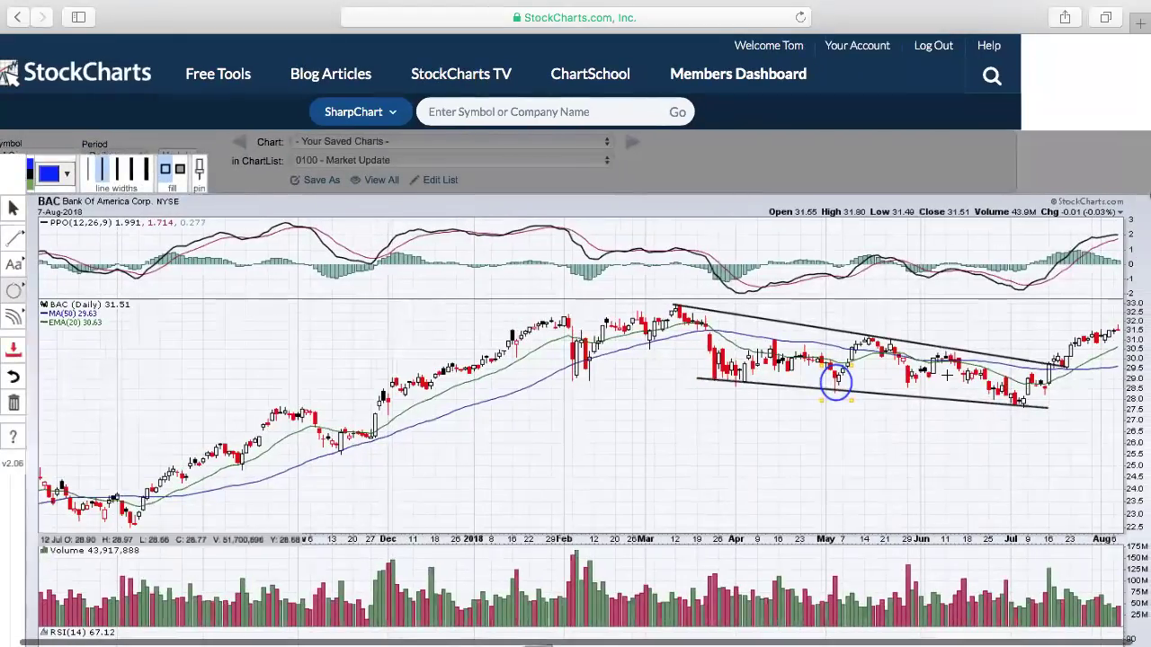
{"action": "left_click", "coordinate": [13, 235]}
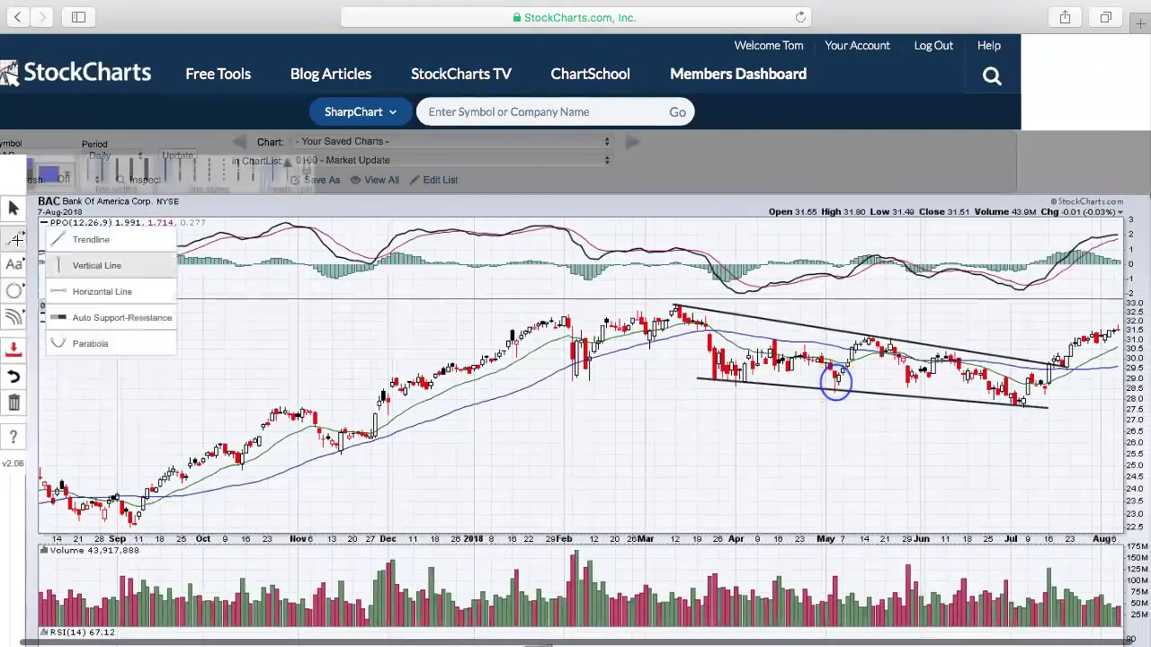
{"action": "left_click", "coordinate": [139, 319]}
{"action": "left_click_drag", "start_coordinate": [278, 387], "coordinate": [274, 385]}
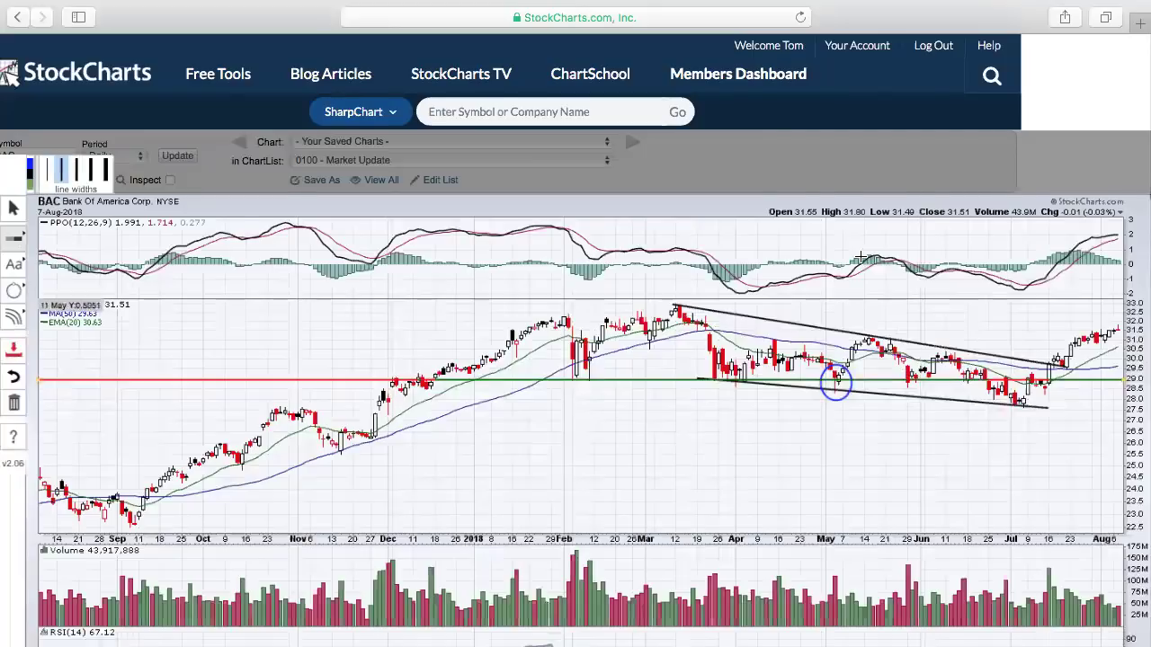
{"action": "key", "text": "Escape"}
{"action": "left_click", "coordinate": [516, 341]}
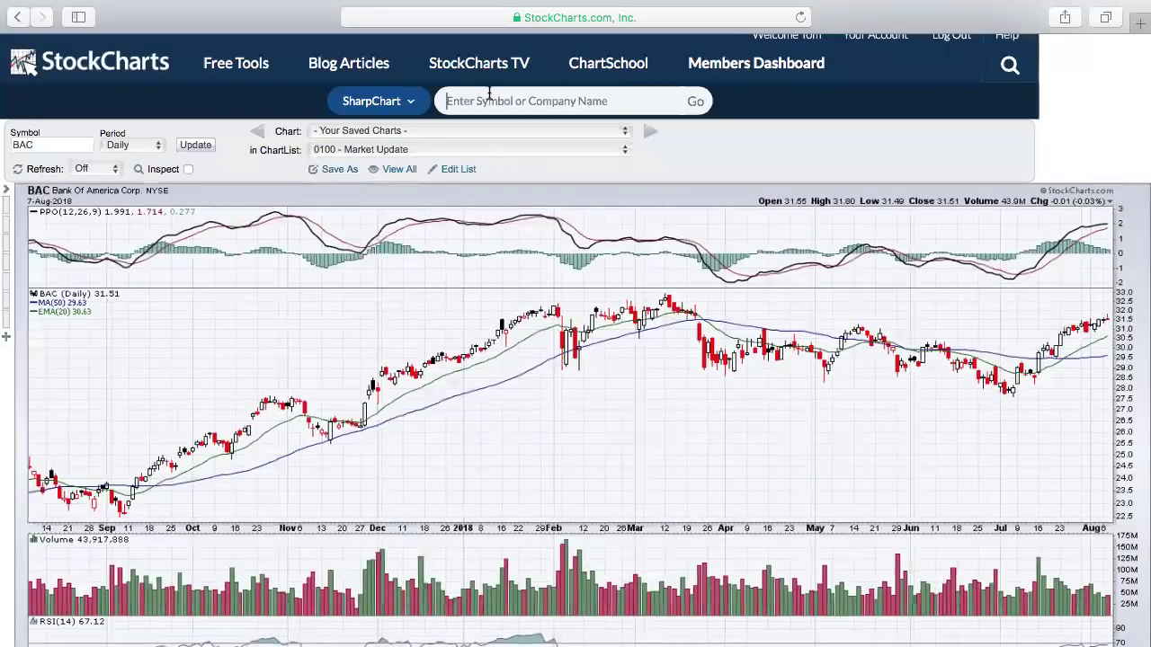
- Load the daily chart for the symbol MOS
{"action": "left_click", "coordinate": [489, 94]}
{"action": "type", "text": "mos"}
{"action": "key", "text": "Return"}
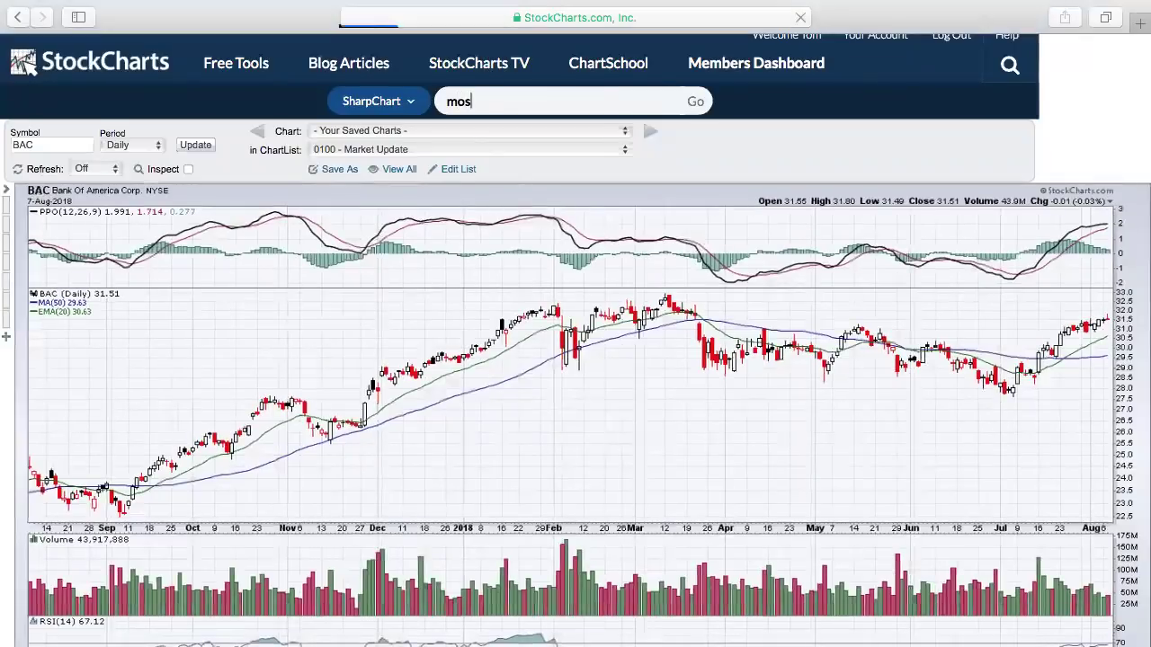
- Set the MOS chart's range to 1 year and update the chart
{"action": "scroll", "coordinate": [614, 299], "scroll_direction": "down", "scroll_amount": 2}
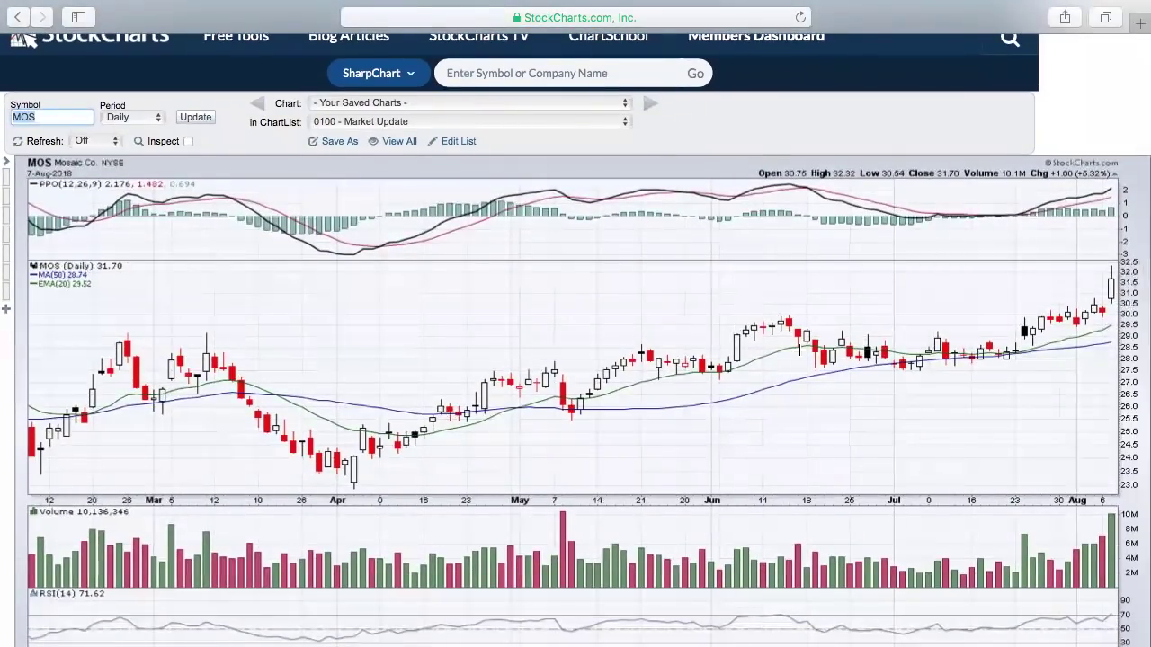
{"action": "scroll", "coordinate": [799, 350], "scroll_direction": "down", "scroll_amount": 5}
{"action": "scroll", "coordinate": [800, 350], "scroll_direction": "down", "scroll_amount": 5}
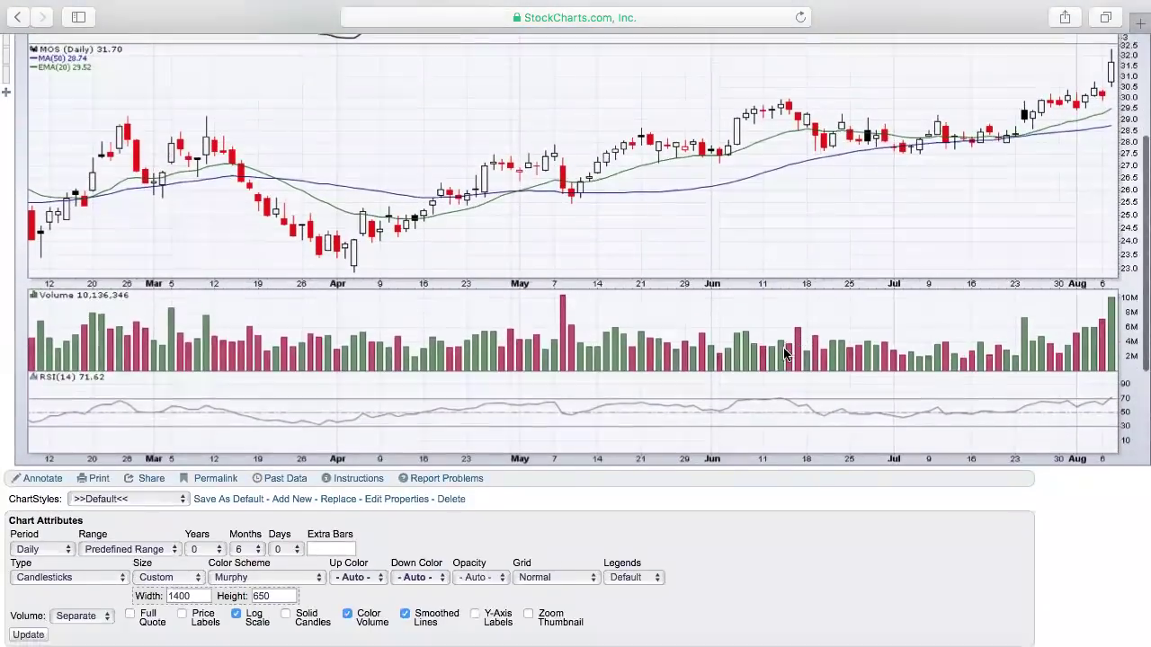
{"action": "left_click", "coordinate": [135, 629]}
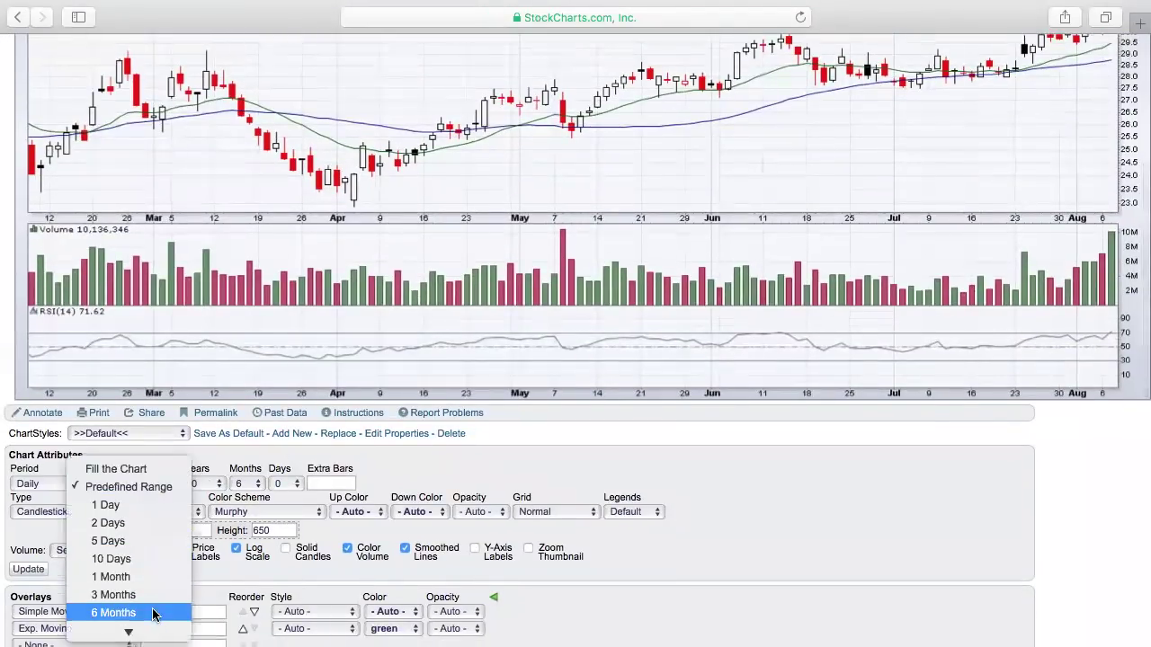
{"action": "mouse_move", "coordinate": [154, 627]}
{"action": "left_click", "coordinate": [153, 533]}
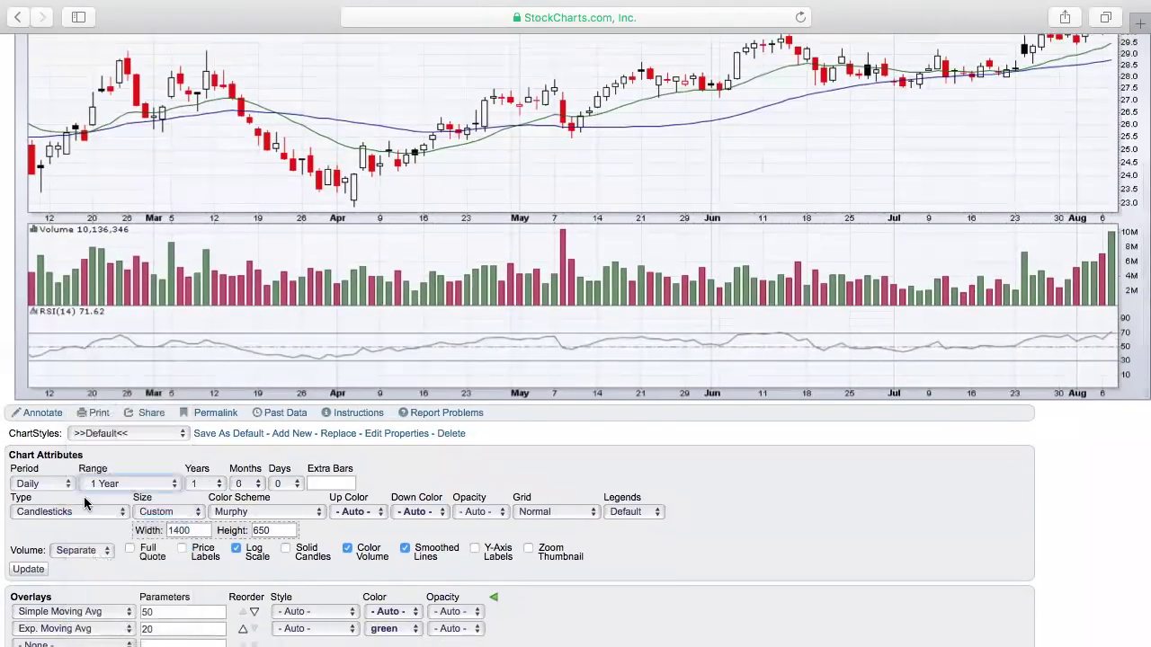
{"action": "left_click", "coordinate": [28, 569]}
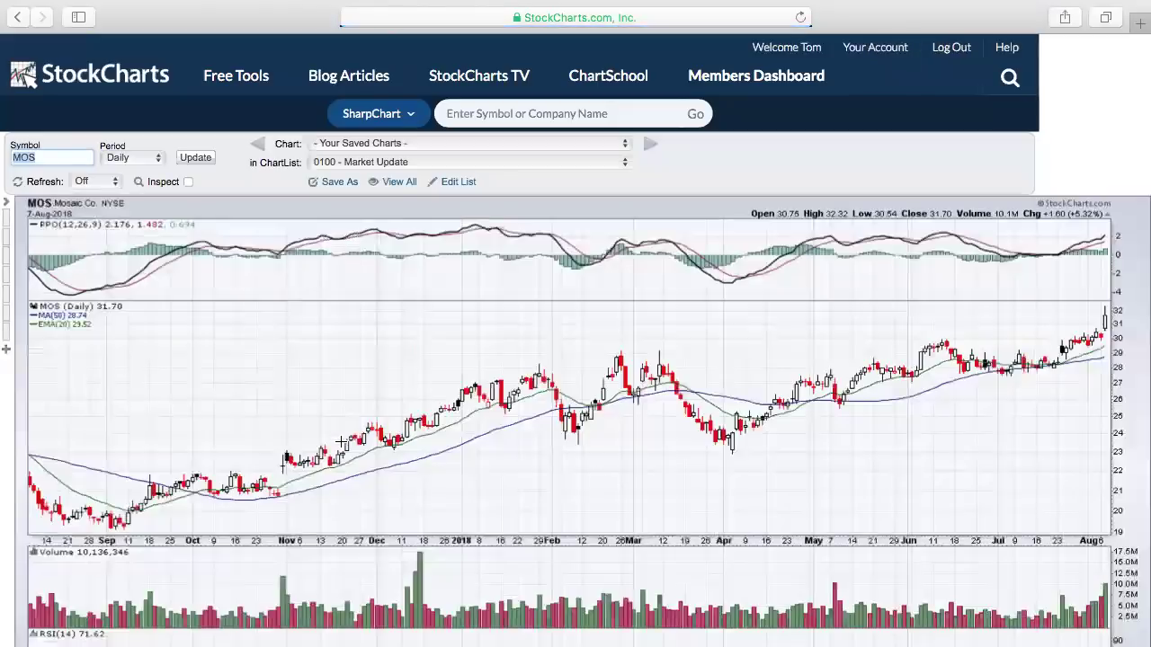
{"action": "scroll", "coordinate": [341, 442], "scroll_direction": "down", "scroll_amount": 1}
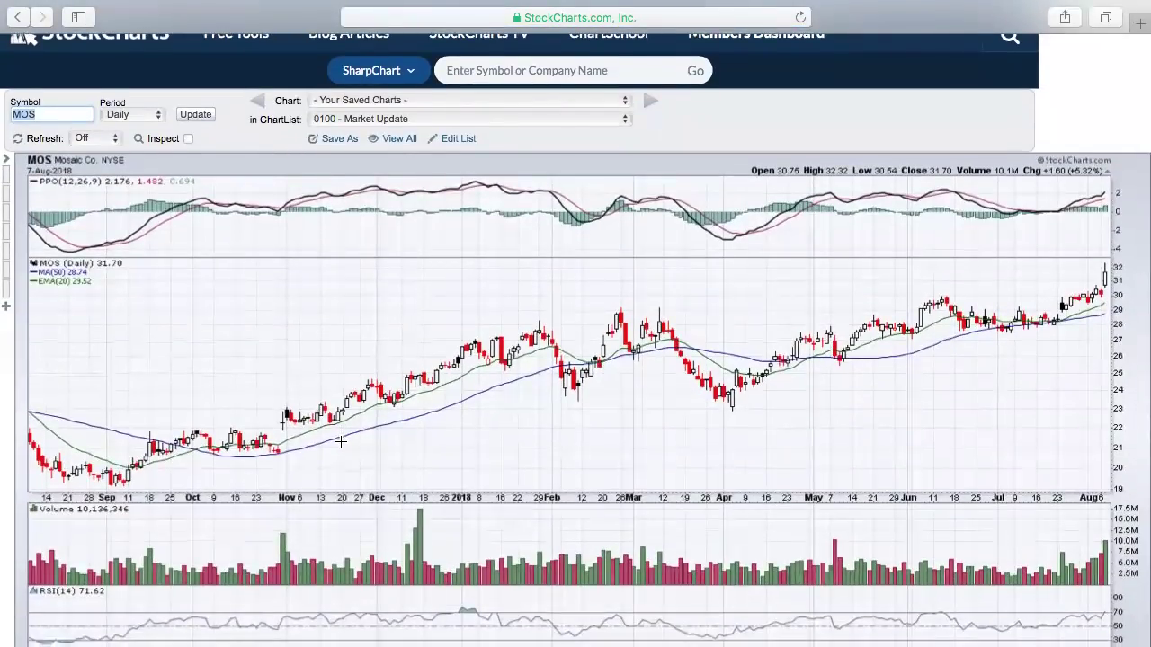
{"action": "scroll", "coordinate": [341, 441], "scroll_direction": "down", "scroll_amount": 1}
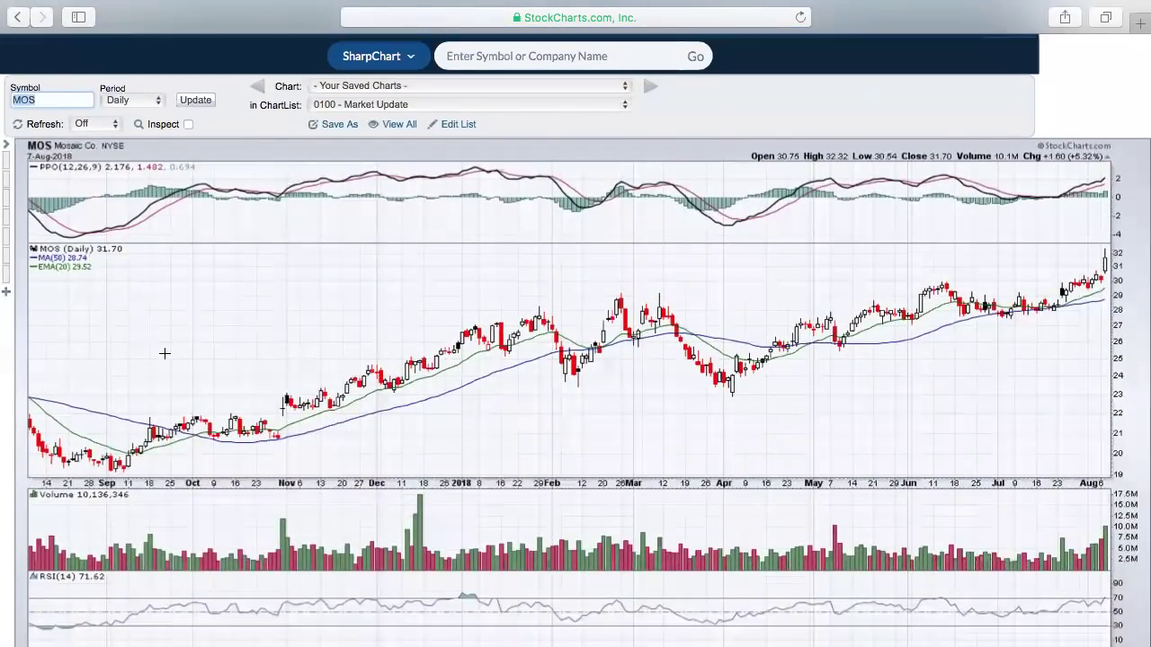
- Open the MOS chart for annotation and place an auto support-resistance line at about 27.4
{"action": "scroll", "coordinate": [164, 354], "scroll_direction": "down", "scroll_amount": 3}
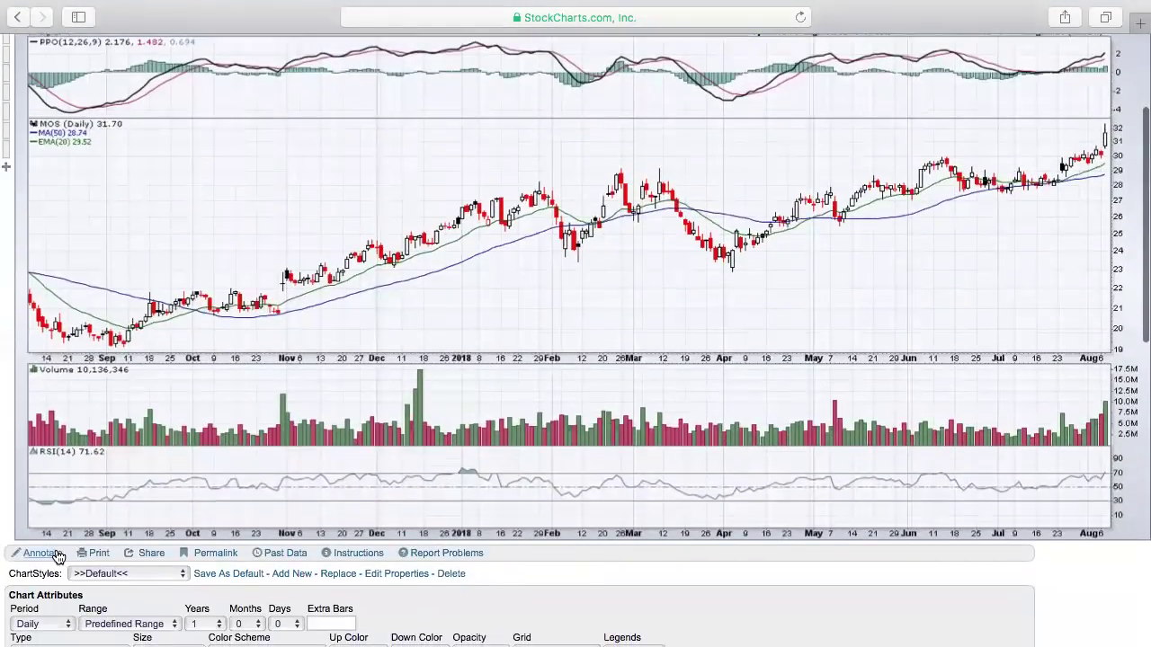
{"action": "left_click", "coordinate": [47, 552]}
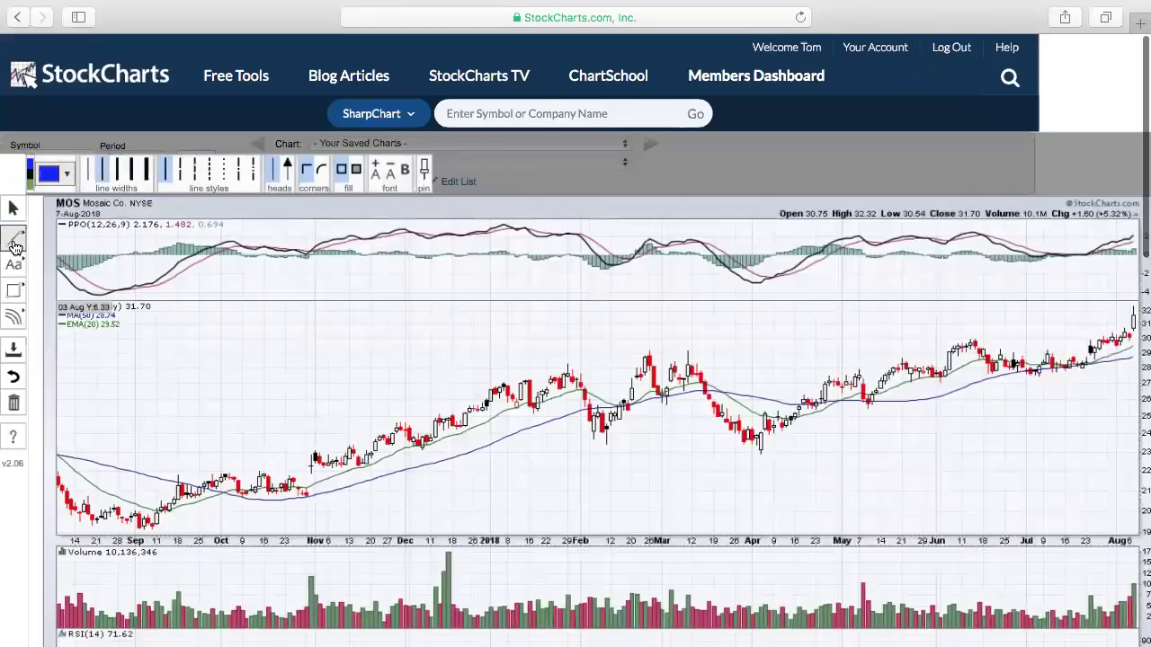
{"action": "left_click", "coordinate": [15, 237]}
{"action": "left_click", "coordinate": [98, 318]}
{"action": "left_click_drag", "start_coordinate": [199, 429], "coordinate": [190, 374]}
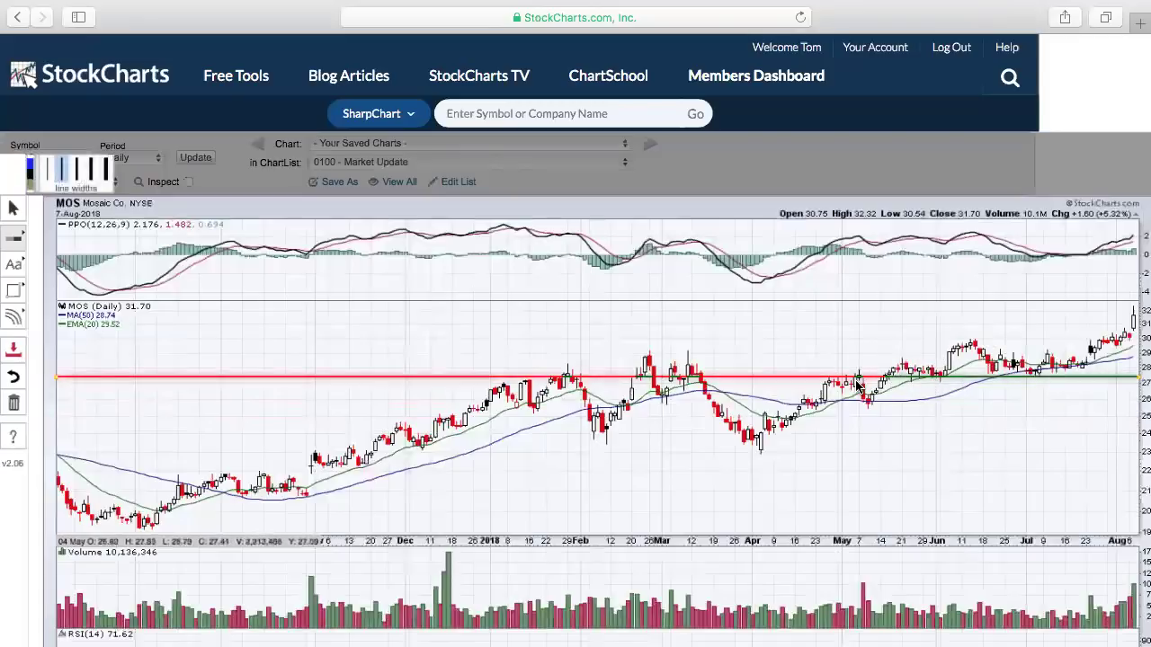
- Place a second auto support-resistance line at about 30 on the MOS chart, and exit ChartNotes without saving
{"action": "scroll", "coordinate": [859, 385], "scroll_direction": "right", "scroll_amount": 2}
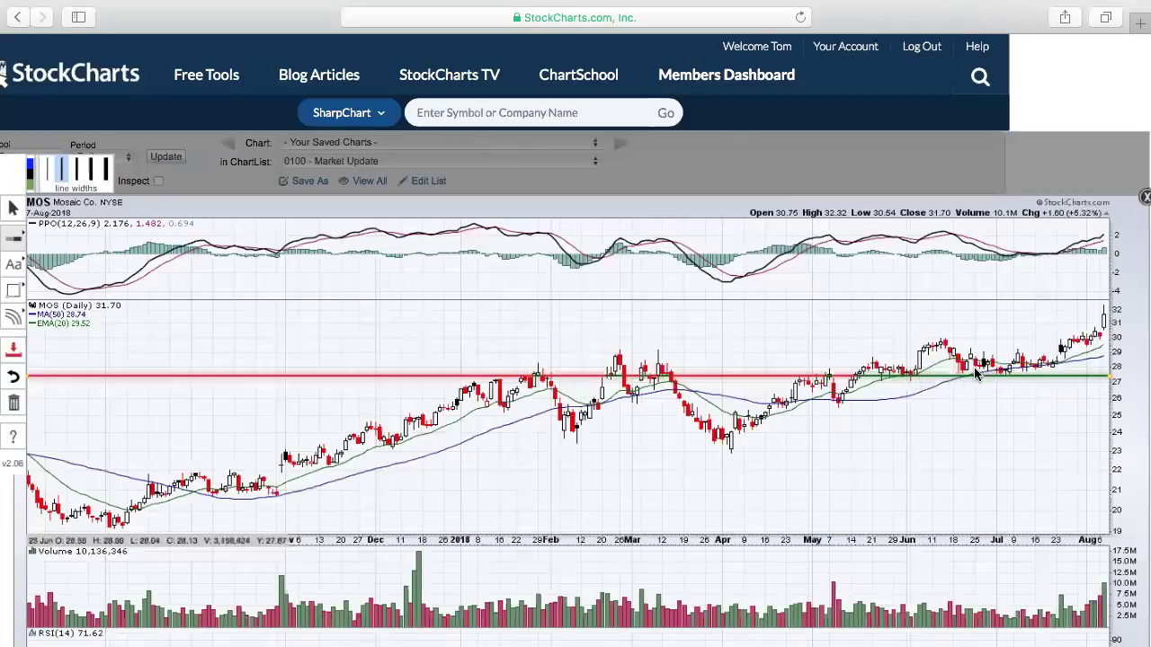
{"action": "left_click", "coordinate": [871, 340]}
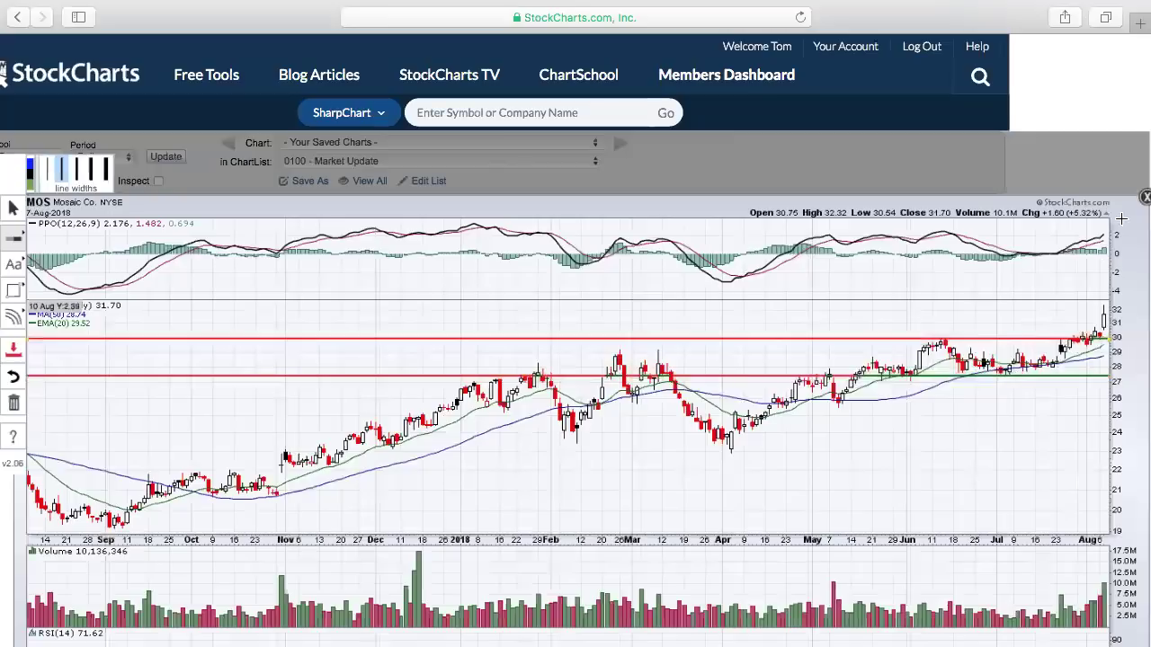
{"action": "left_click", "coordinate": [1144, 197]}
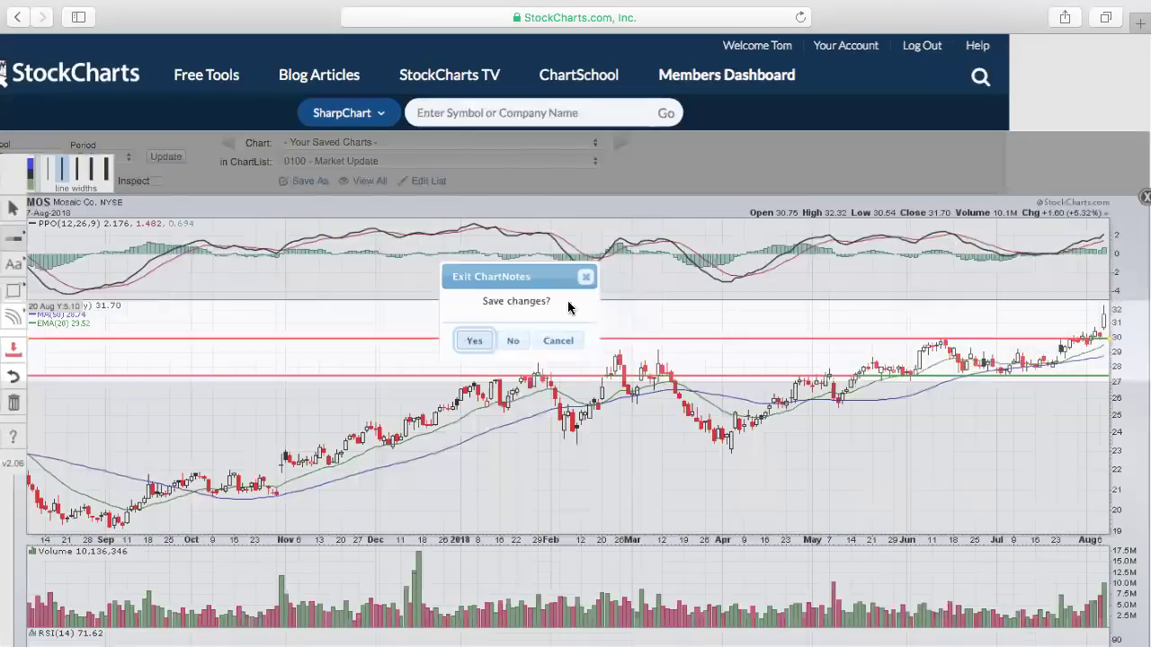
{"action": "left_click", "coordinate": [513, 341]}
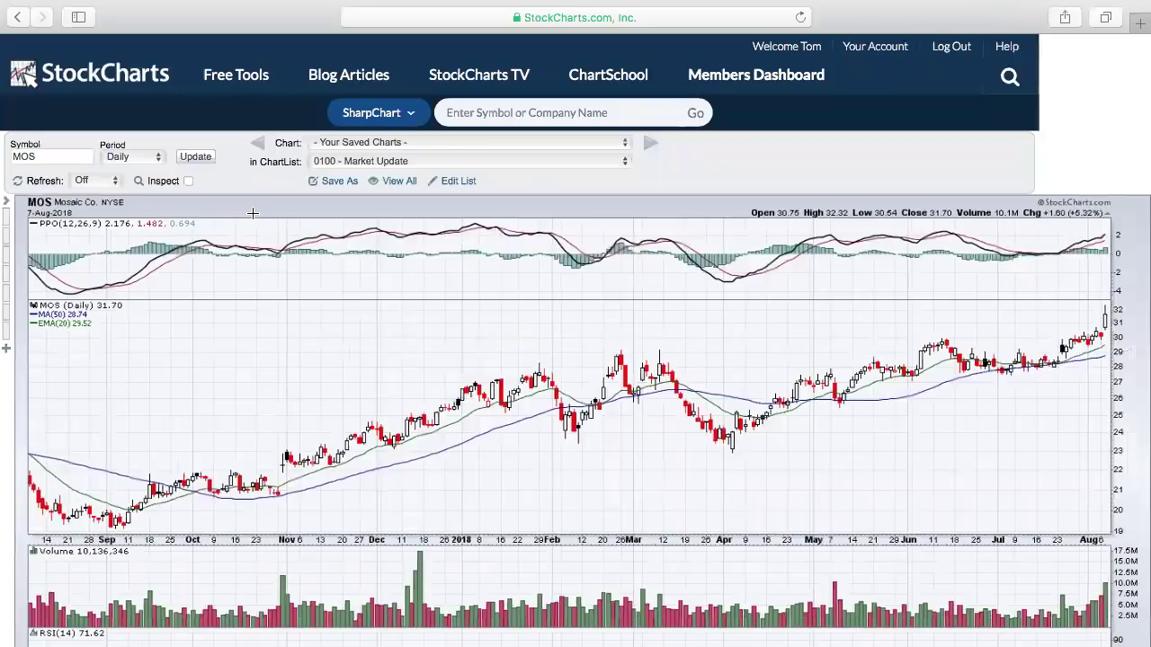
- Load the daily chart for the symbol AAPL
{"action": "left_click", "coordinate": [49, 155]}
{"action": "key", "text": "BackSpace"}
{"action": "key", "text": "BackSpace"}
{"action": "key", "text": "BackSpace"}
{"action": "type", "text": "aapl"}
{"action": "key", "text": "Return"}
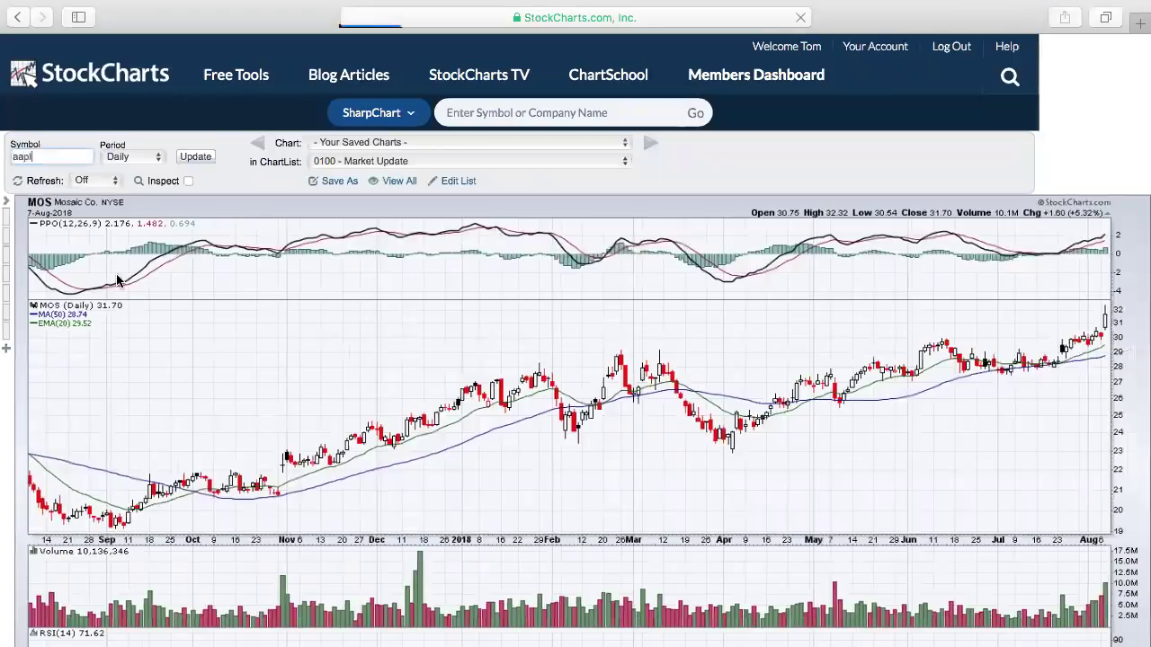
- Open the AAPL chart for annotation and place an auto support-resistance line at about 182, along the March 2018 high
{"action": "scroll", "coordinate": [367, 409], "scroll_direction": "down", "scroll_amount": 3}
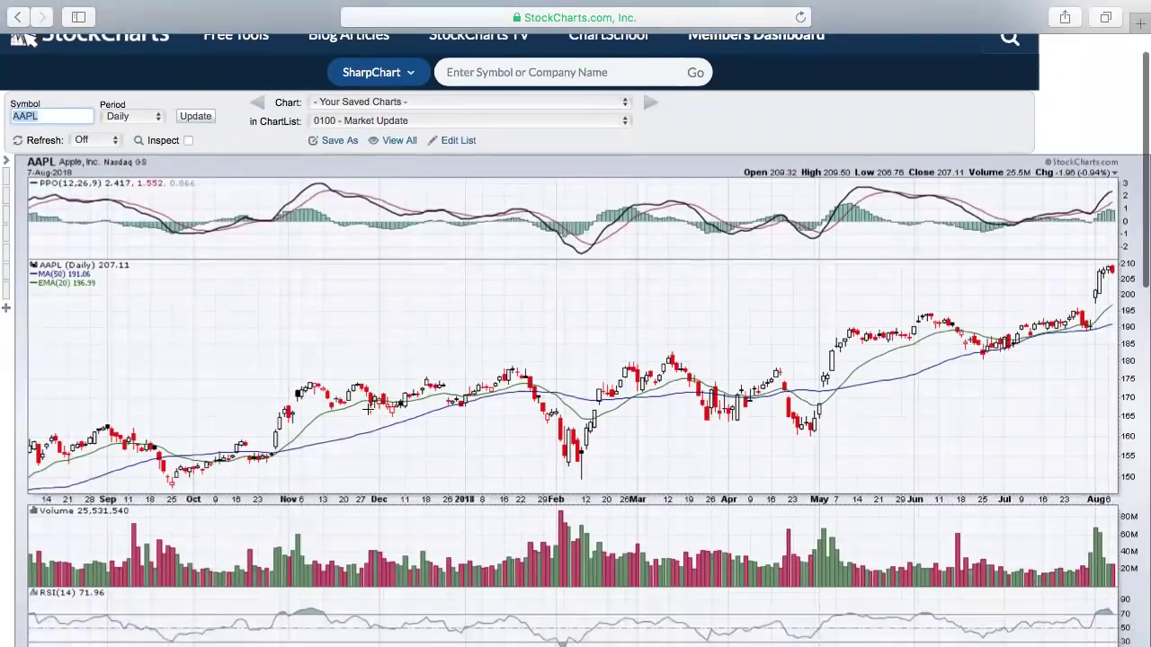
{"action": "scroll", "coordinate": [368, 409], "scroll_direction": "down", "scroll_amount": 4}
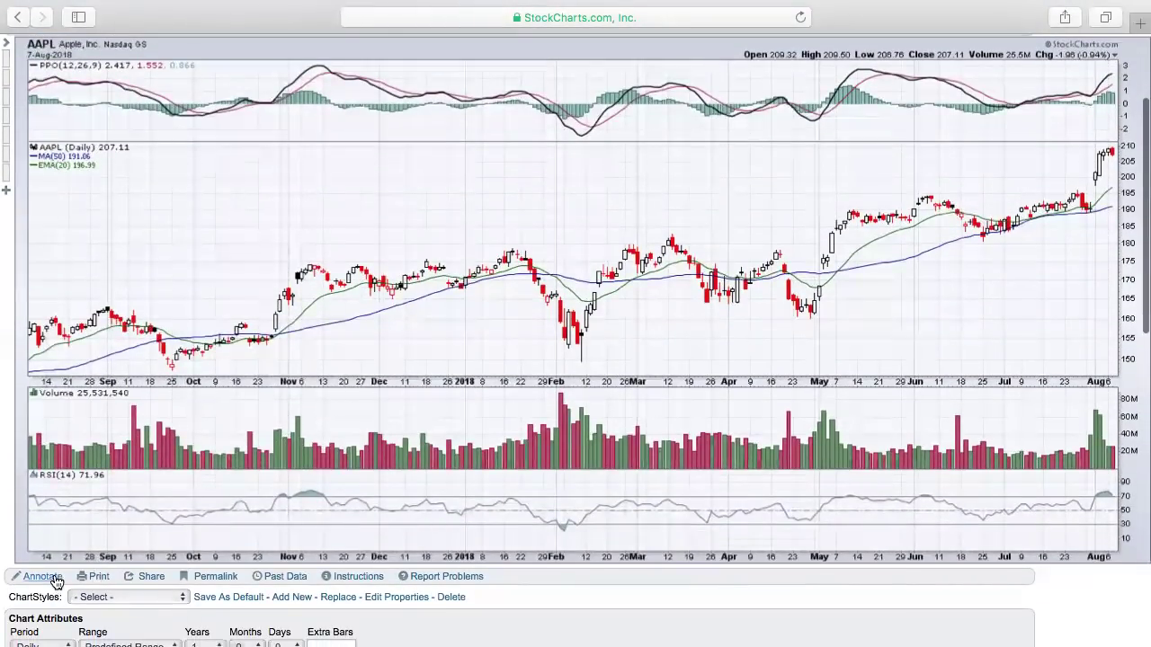
{"action": "left_click", "coordinate": [52, 579]}
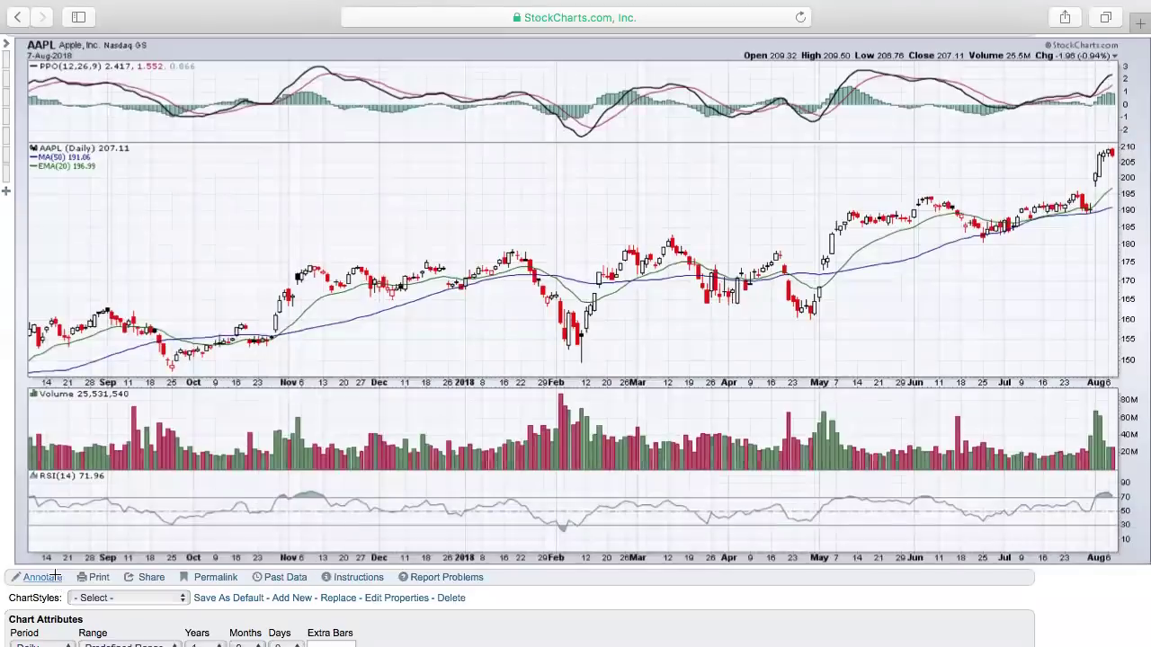
{"action": "left_click", "coordinate": [14, 239]}
{"action": "left_click", "coordinate": [105, 316]}
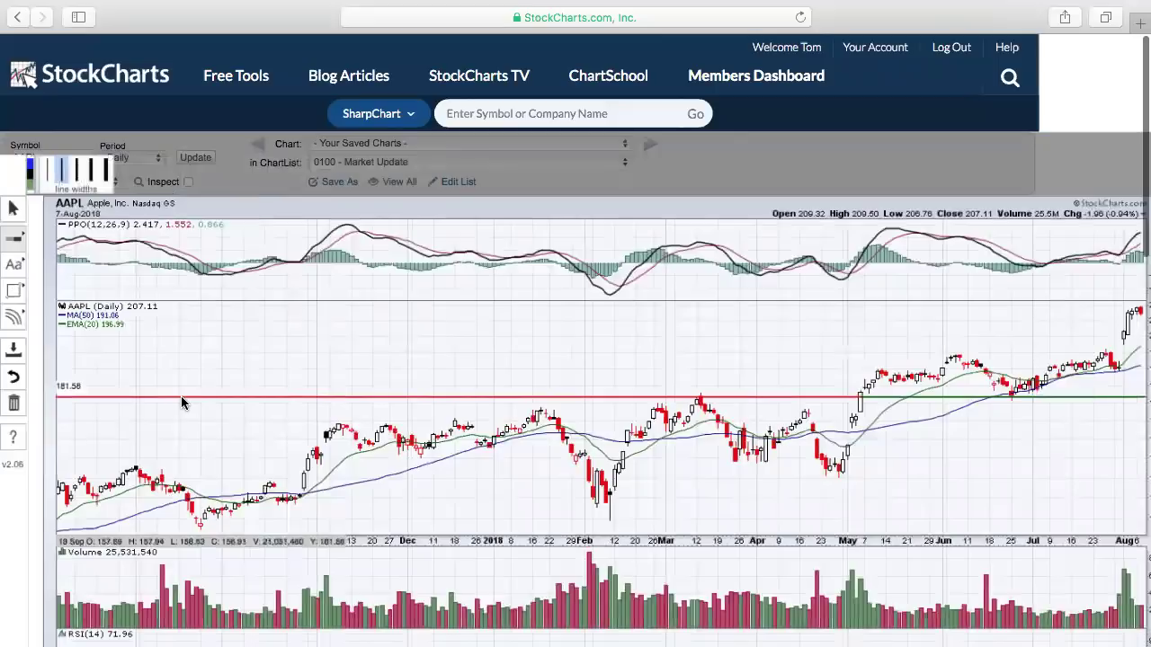
{"action": "left_click", "coordinate": [183, 401]}
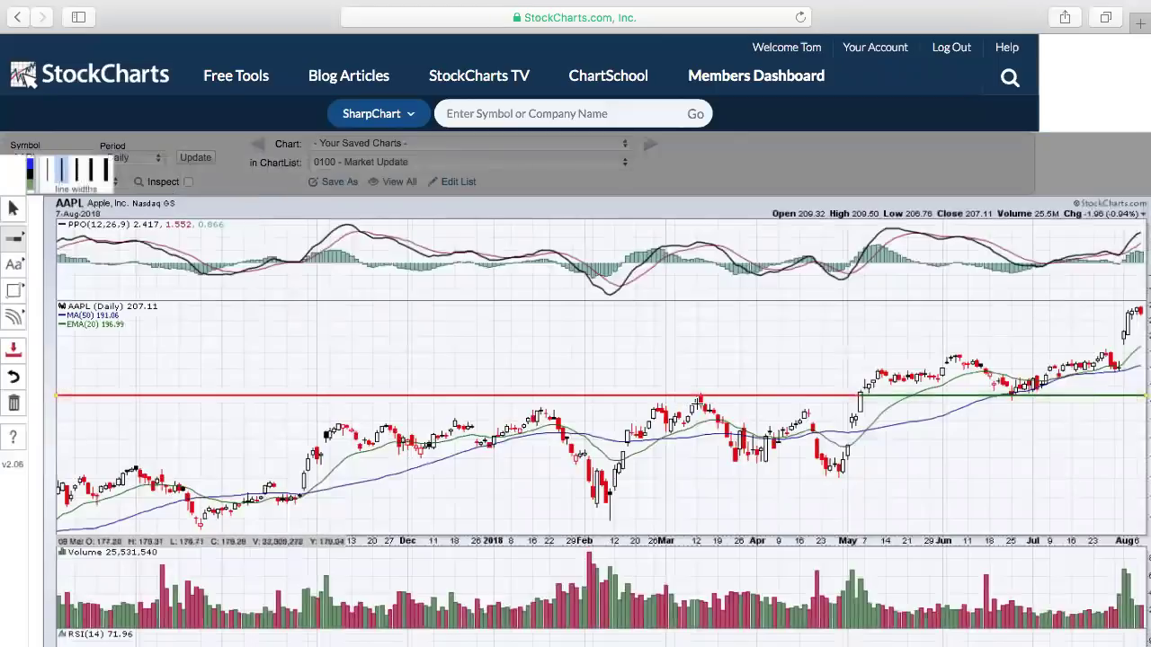
- Place a second auto support-resistance line at about 194 on the AAPL chart, and exit ChartNotes without saving
{"action": "scroll", "coordinate": [702, 405], "scroll_direction": "right", "scroll_amount": 2}
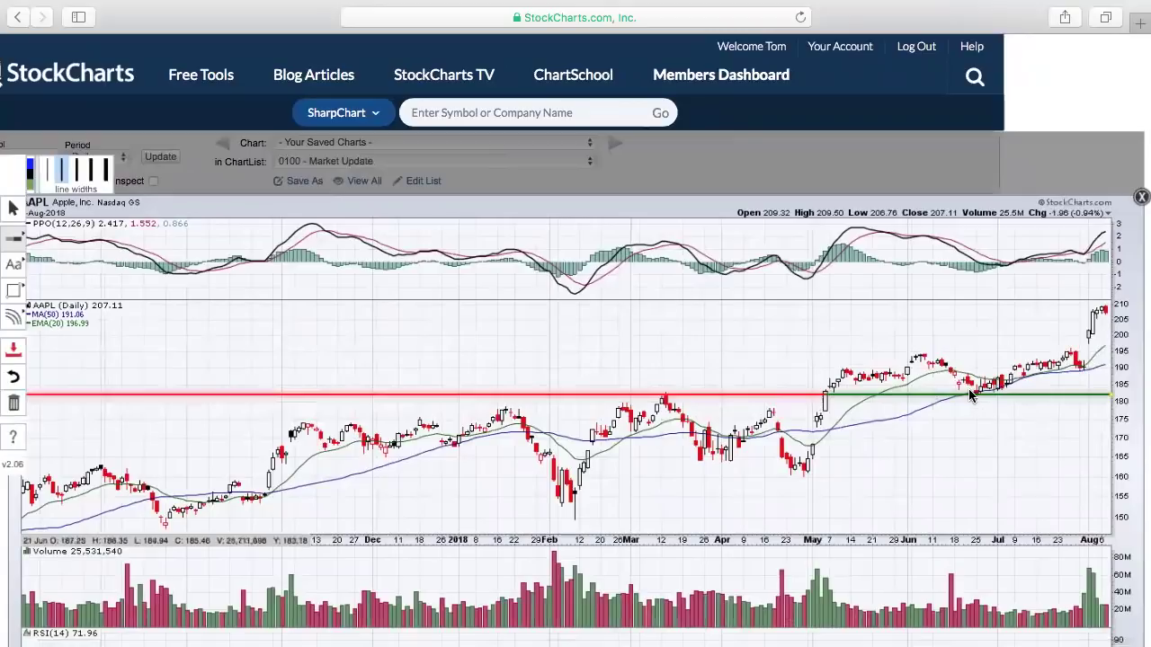
{"action": "left_click", "coordinate": [436, 354]}
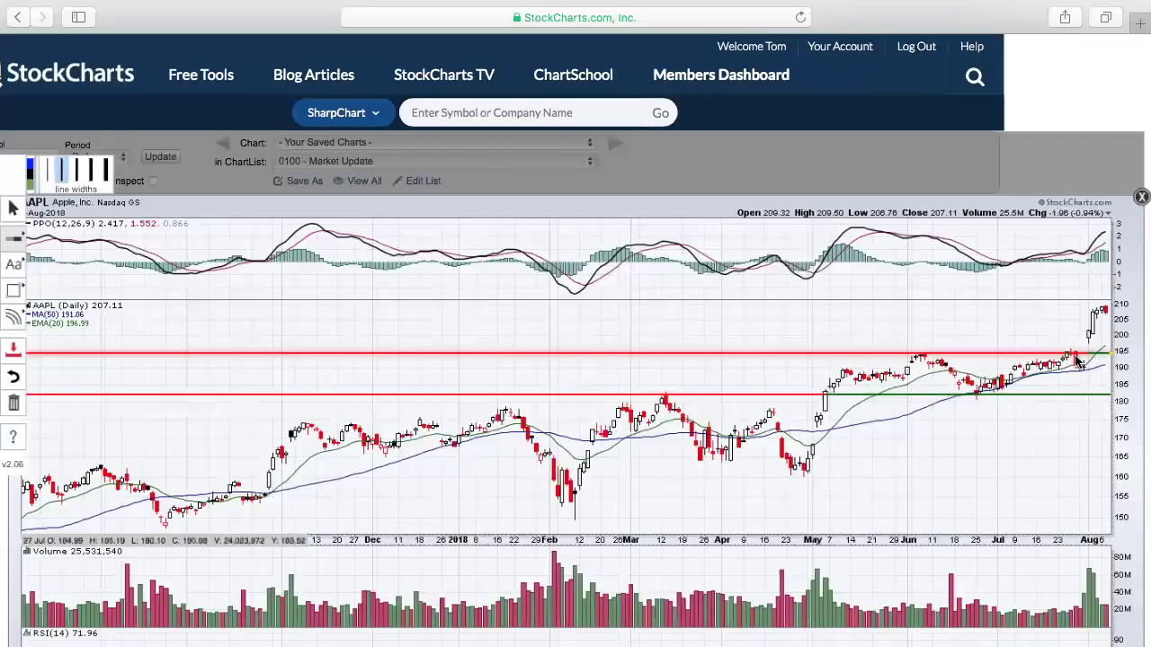
{"action": "scroll", "coordinate": [1077, 360], "scroll_direction": "down", "scroll_amount": 1}
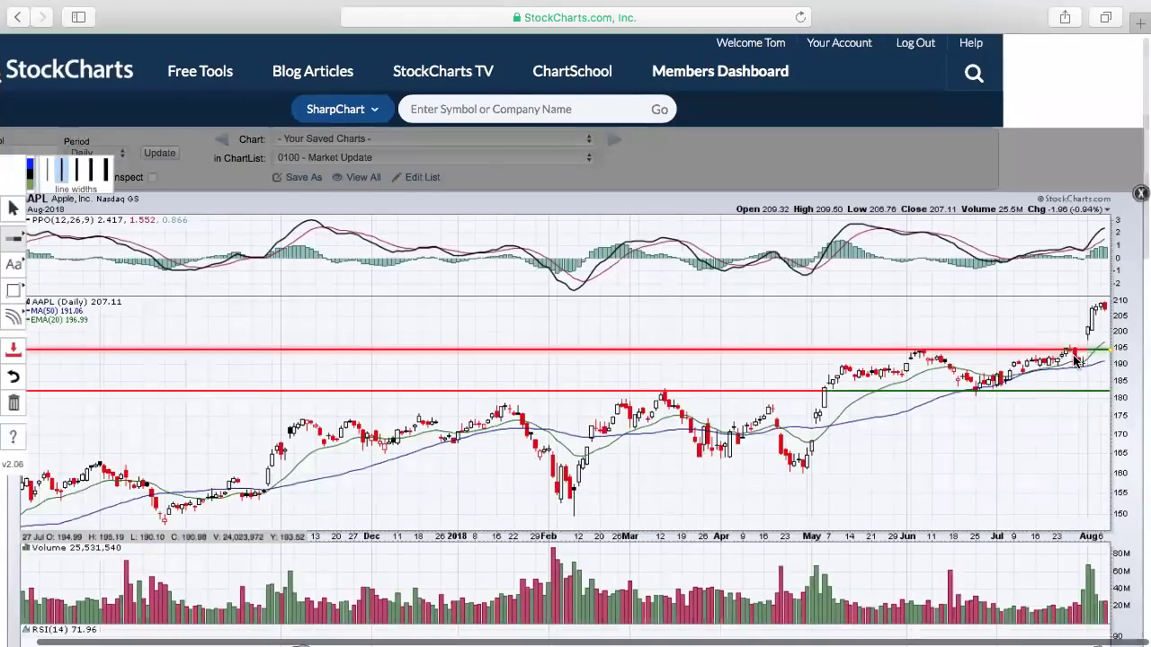
{"action": "left_click", "coordinate": [1140, 195]}
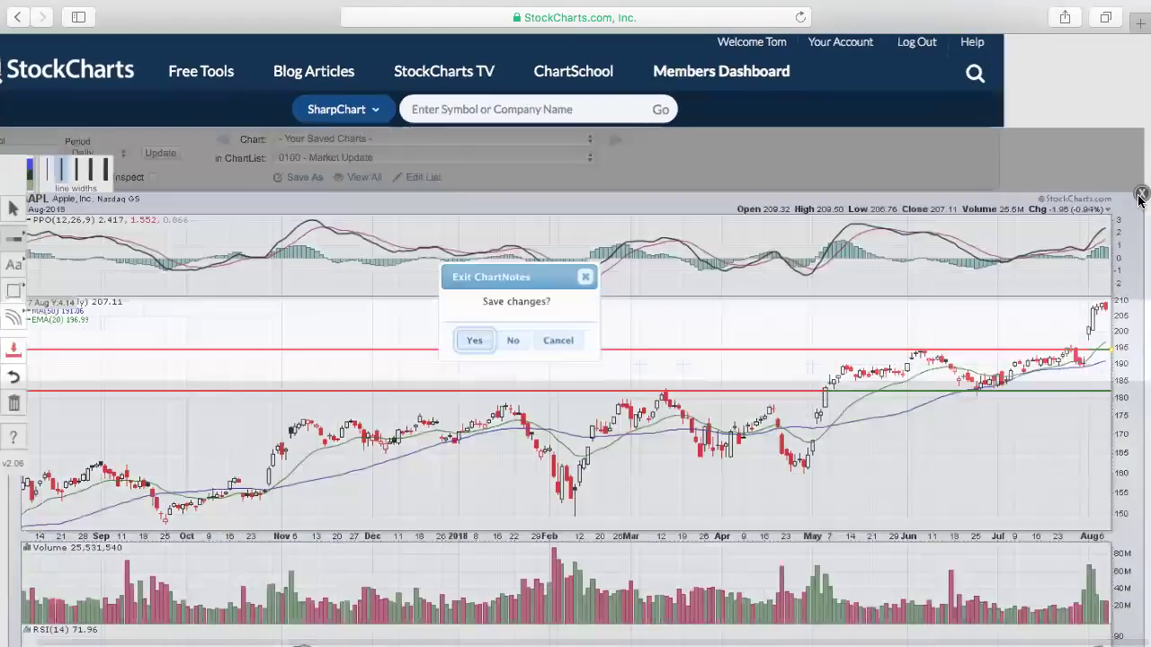
{"action": "left_click", "coordinate": [515, 340]}
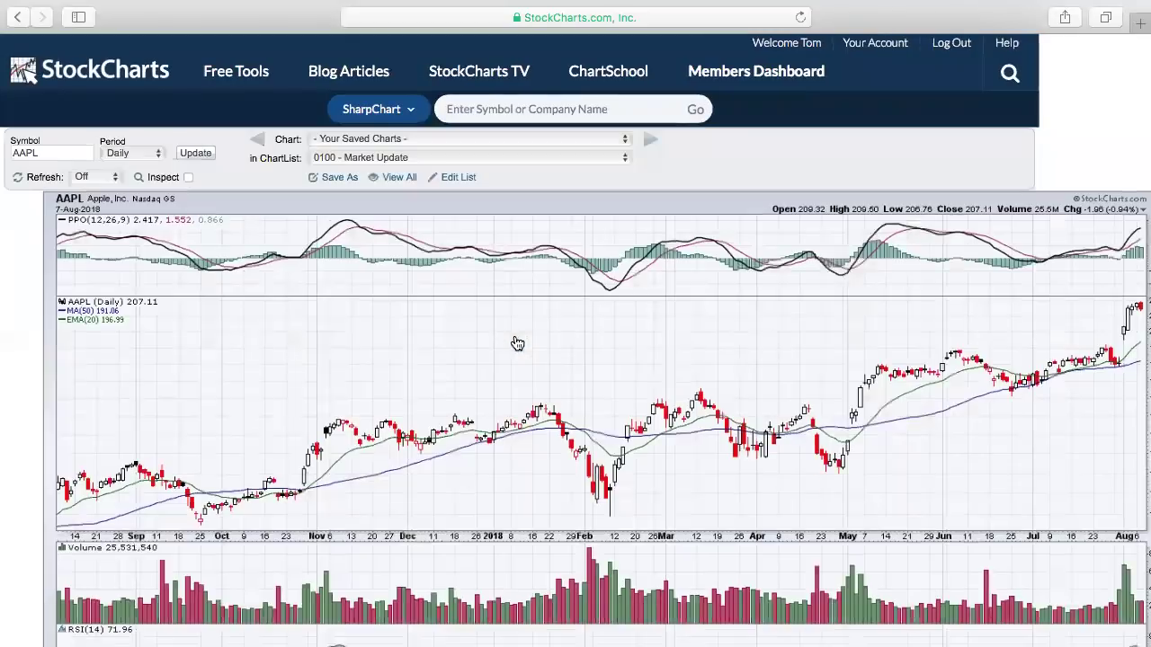